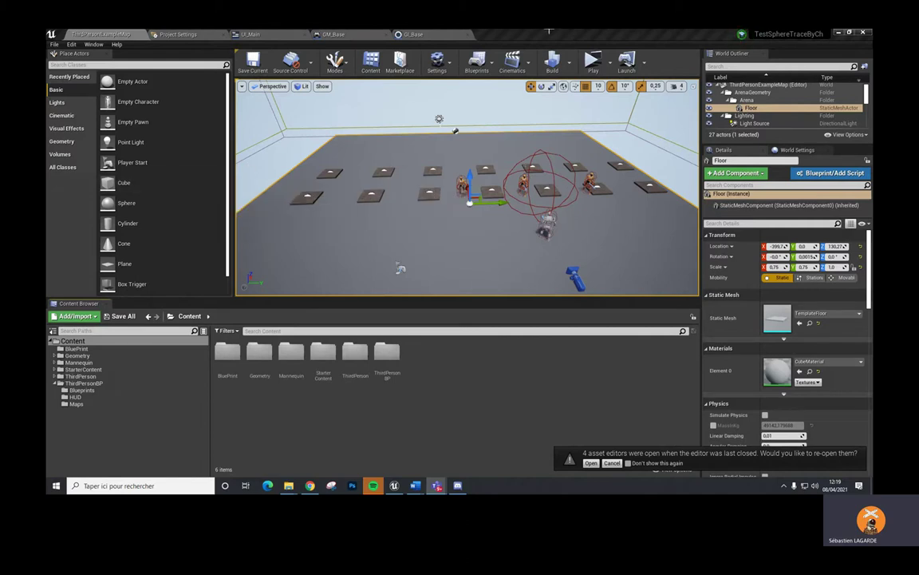
- Play-test the level, running the character among the platforms and enemies, then stop
{"action": "left_click", "coordinate": [591, 66]}
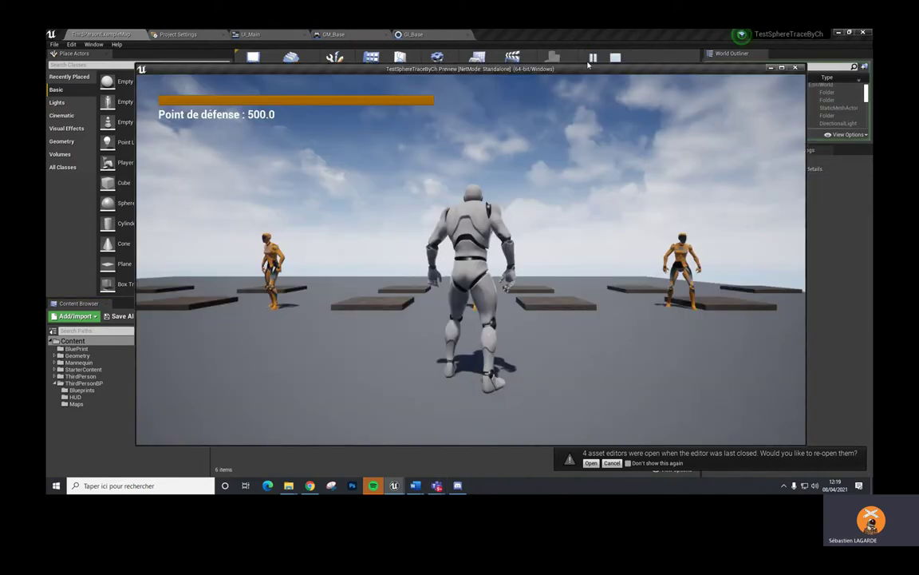
{"action": "key", "text": "w"}
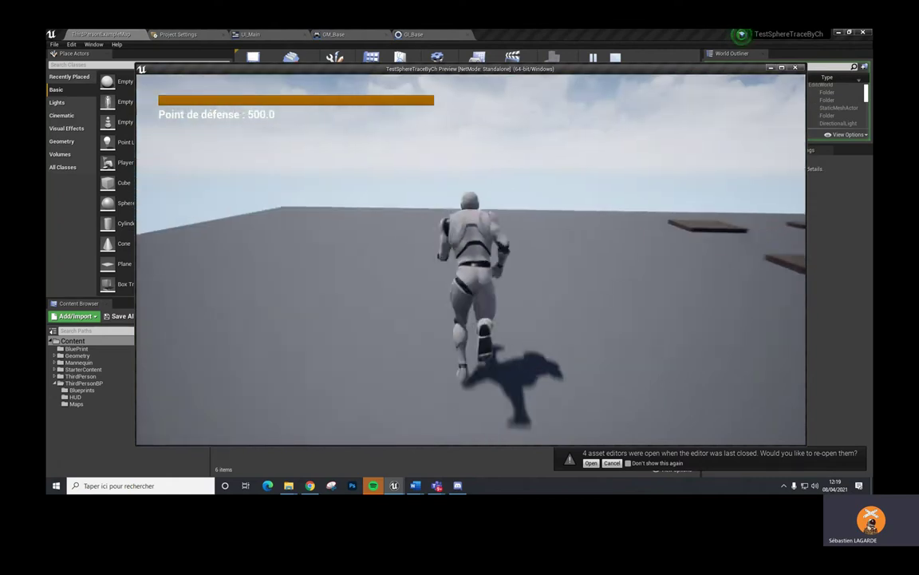
{"action": "key", "text": "w"}
{"action": "key", "text": "w"}
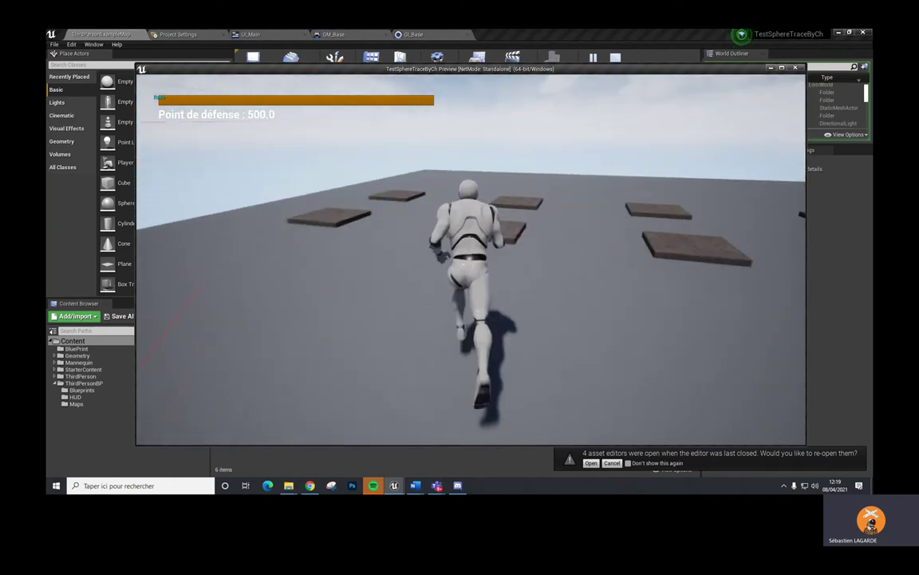
{"action": "key", "text": "w"}
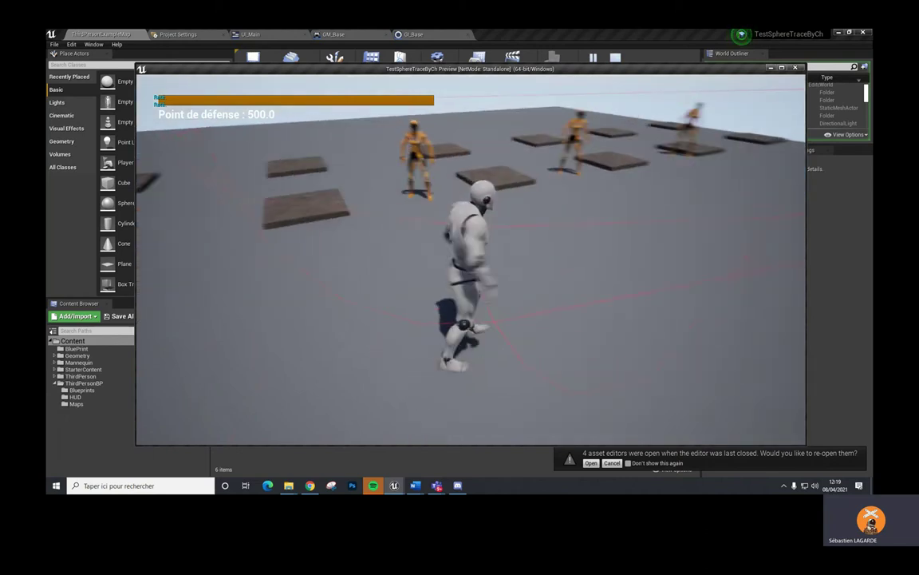
{"action": "key", "text": "w"}
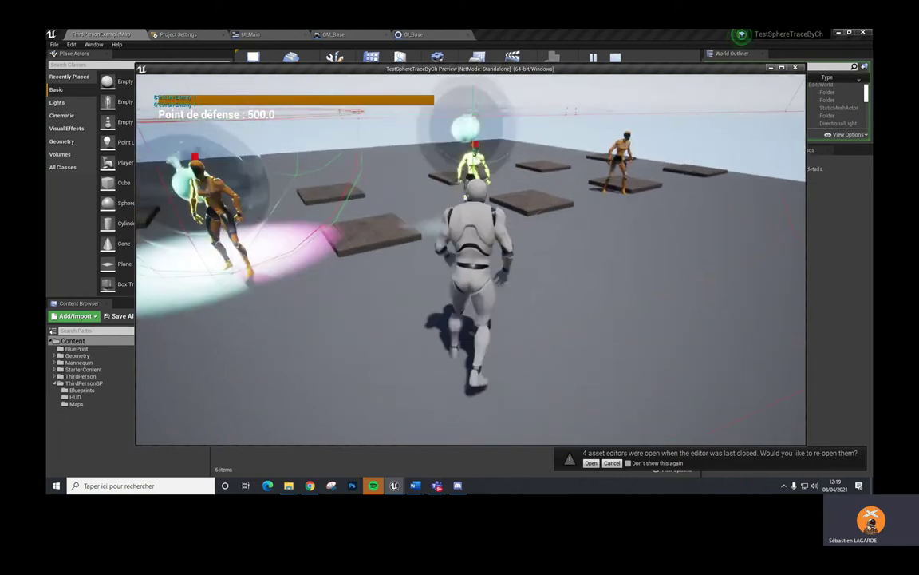
{"action": "key", "text": "w"}
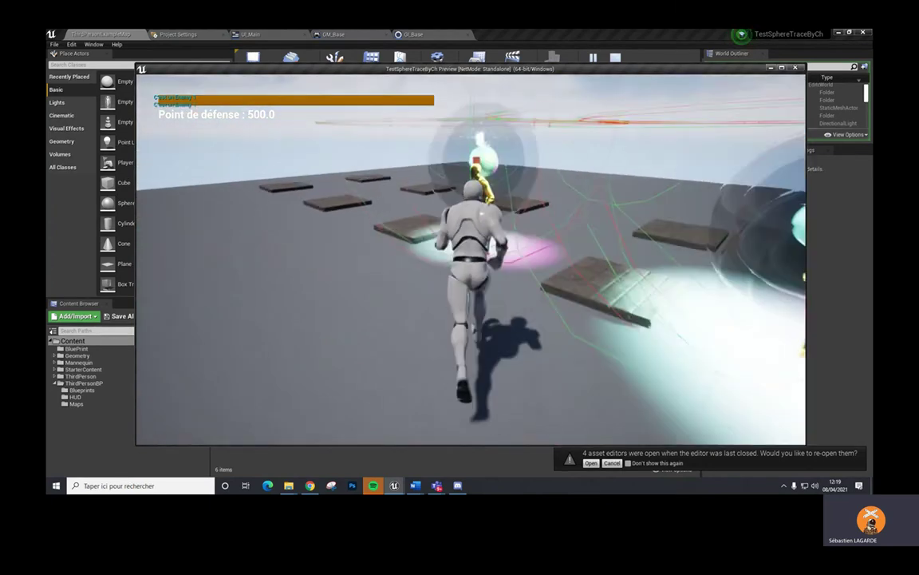
{"action": "key", "text": "a"}
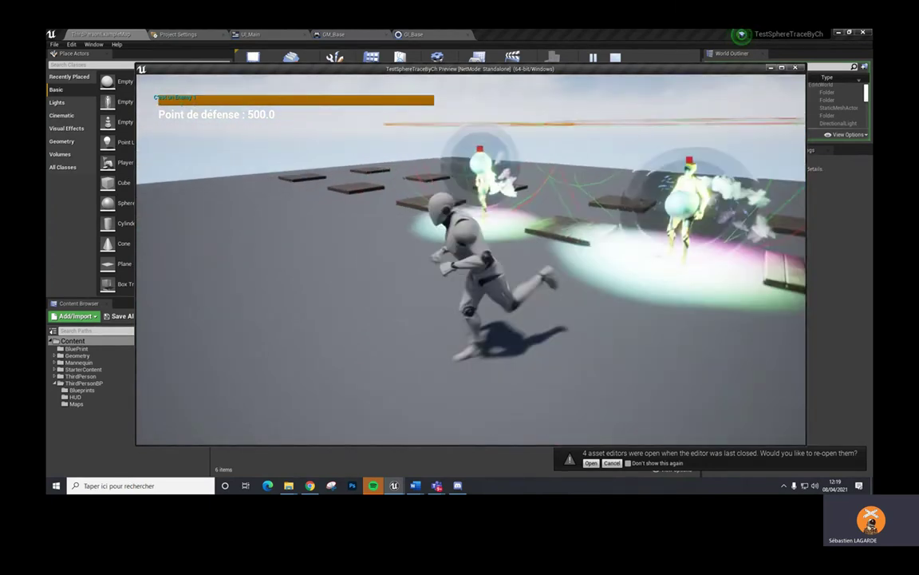
{"action": "key", "text": "s"}
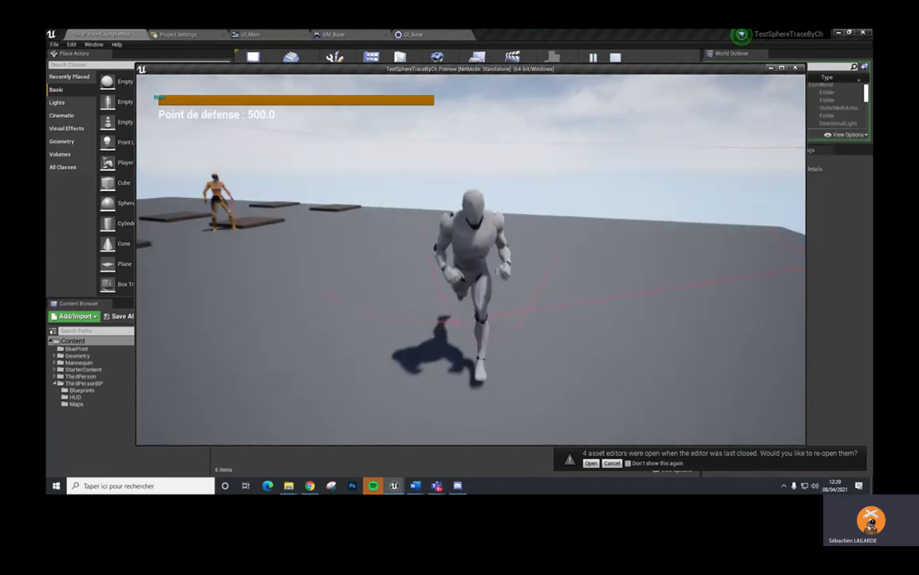
{"action": "key", "text": "d"}
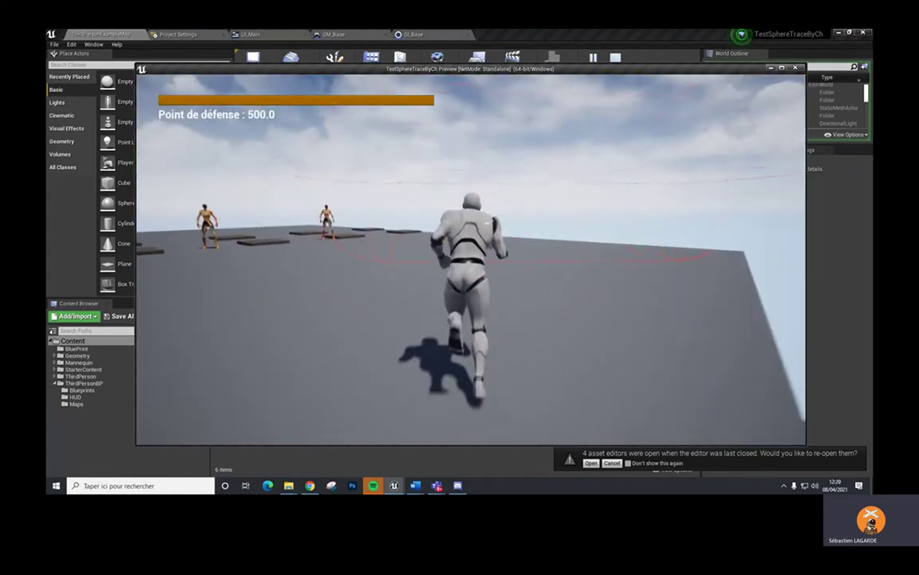
{"action": "key", "text": "w"}
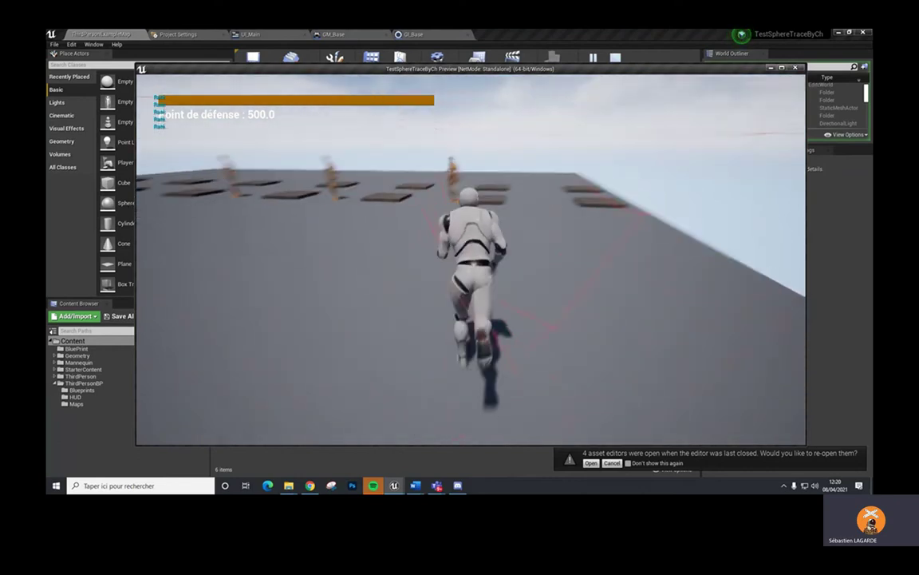
{"action": "key", "text": "w"}
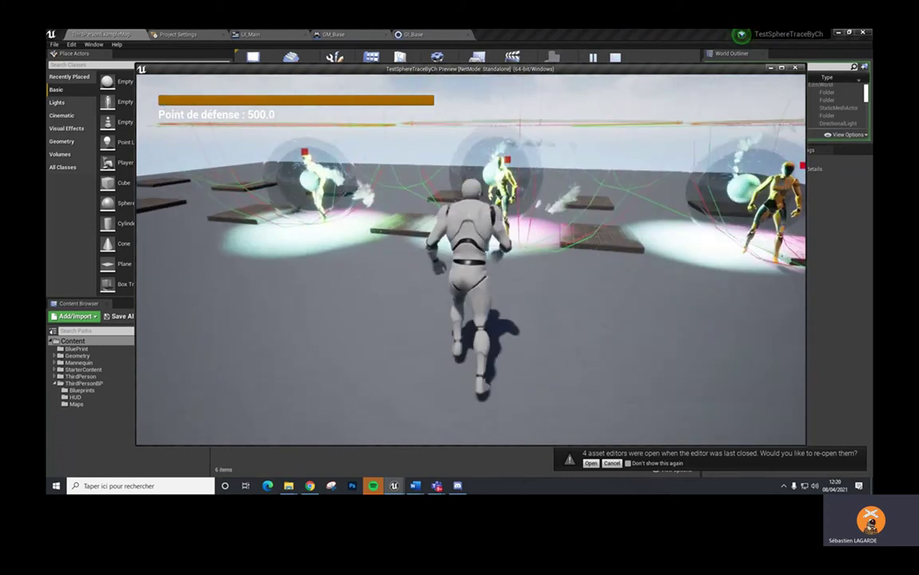
{"action": "key", "text": "Escape"}
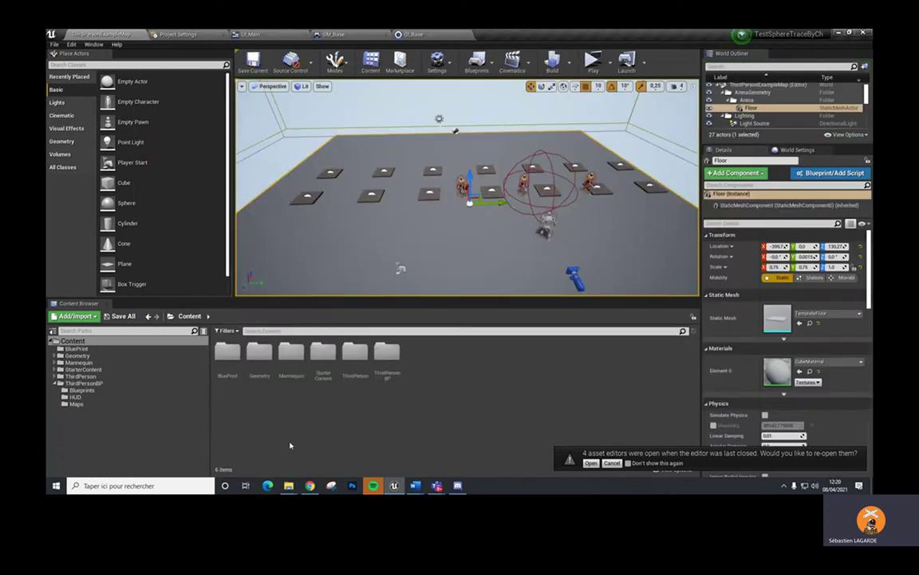
- Close the UI_Main, GM_Base and GI_Base editor tabs
{"action": "left_click", "coordinate": [304, 35]}
{"action": "left_click", "coordinate": [303, 35]}
{"action": "left_click", "coordinate": [303, 35]}
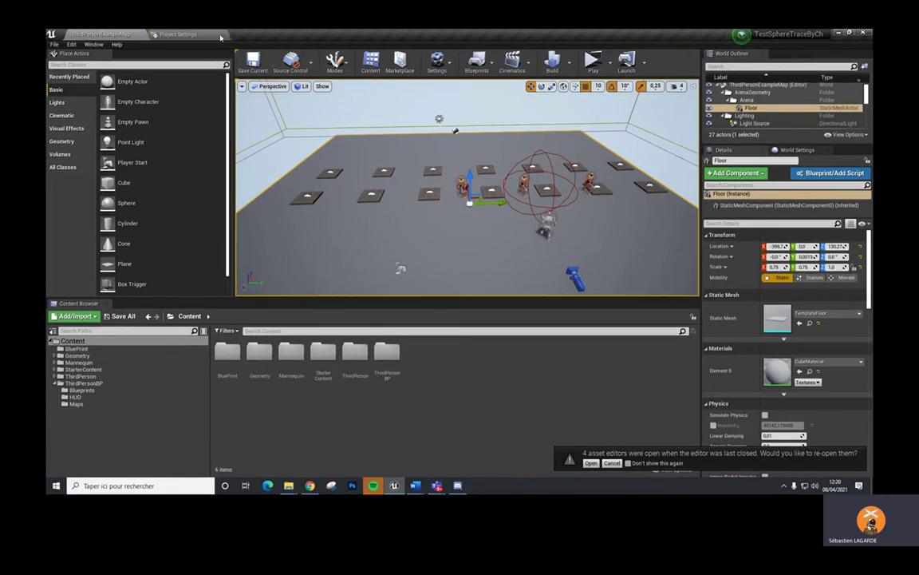
- Open the ThirdPersonCharacter blueprint from Content > ThirdPersonBP > Blueprints
{"action": "double_click", "coordinate": [389, 358]}
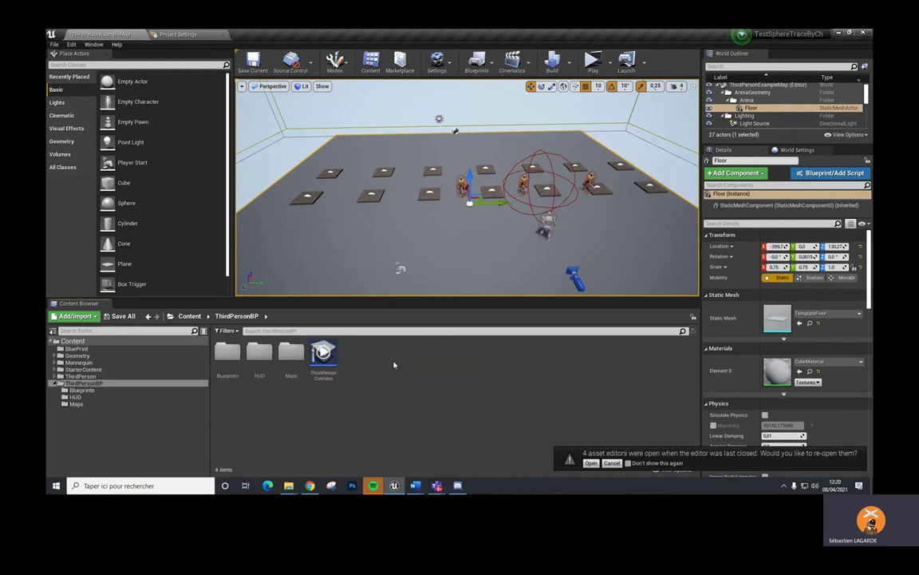
{"action": "left_click", "coordinate": [200, 316]}
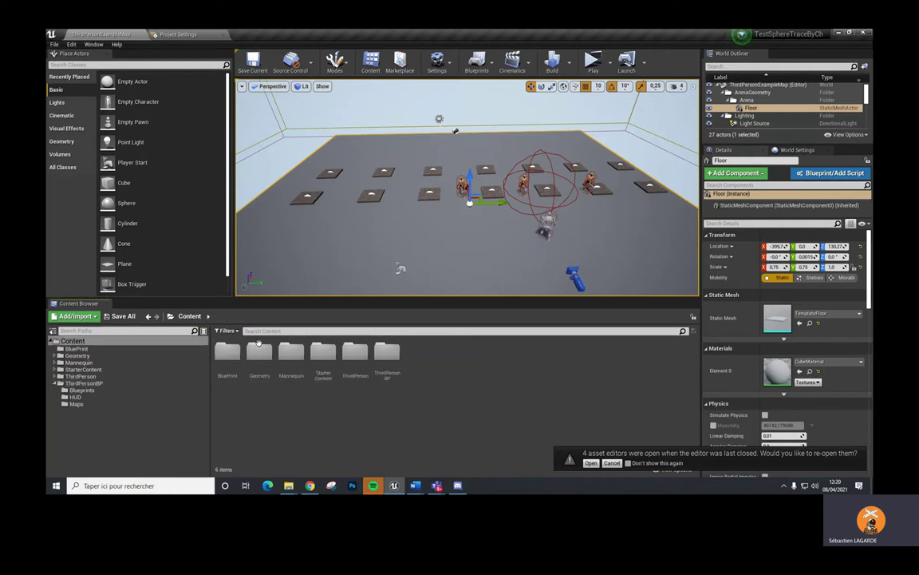
{"action": "double_click", "coordinate": [355, 353]}
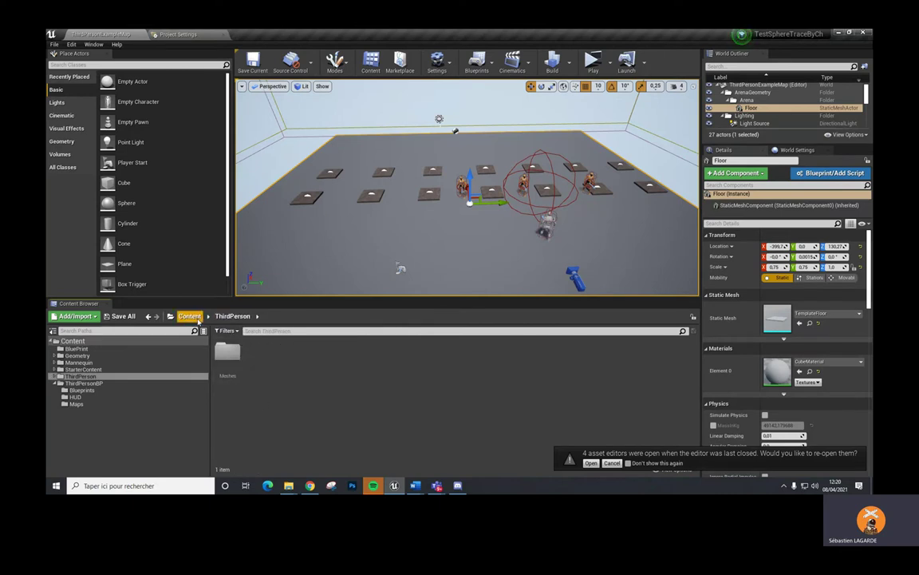
{"action": "left_click", "coordinate": [189, 316]}
{"action": "double_click", "coordinate": [386, 353]}
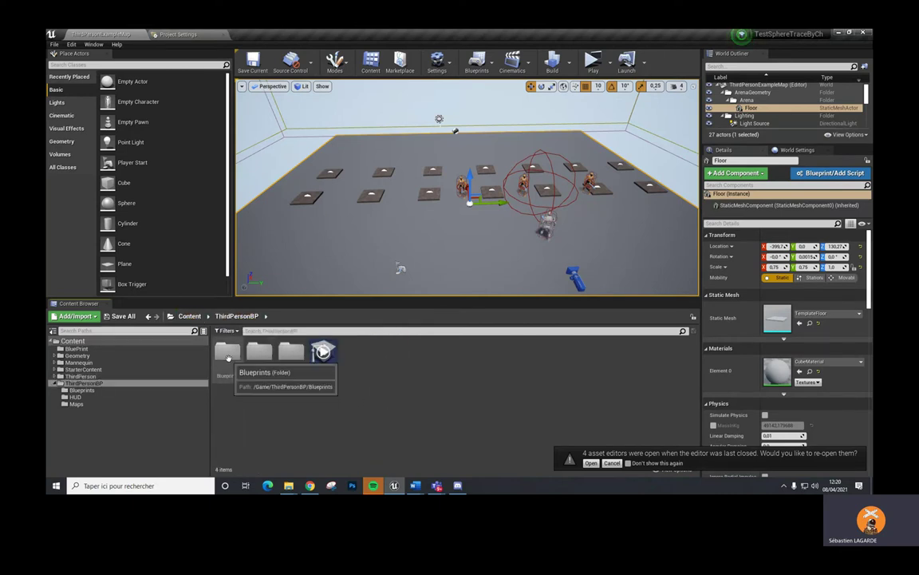
{"action": "double_click", "coordinate": [230, 357]}
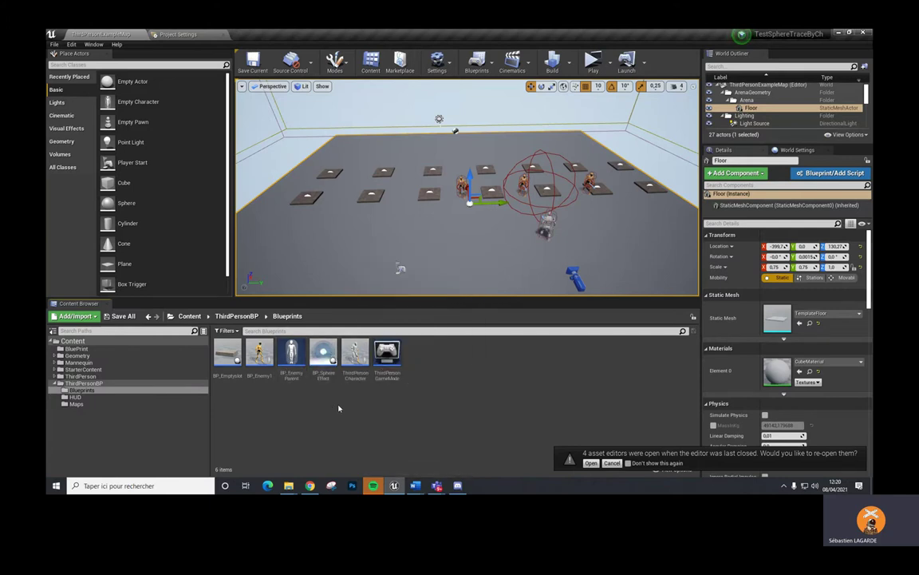
{"action": "double_click", "coordinate": [356, 362]}
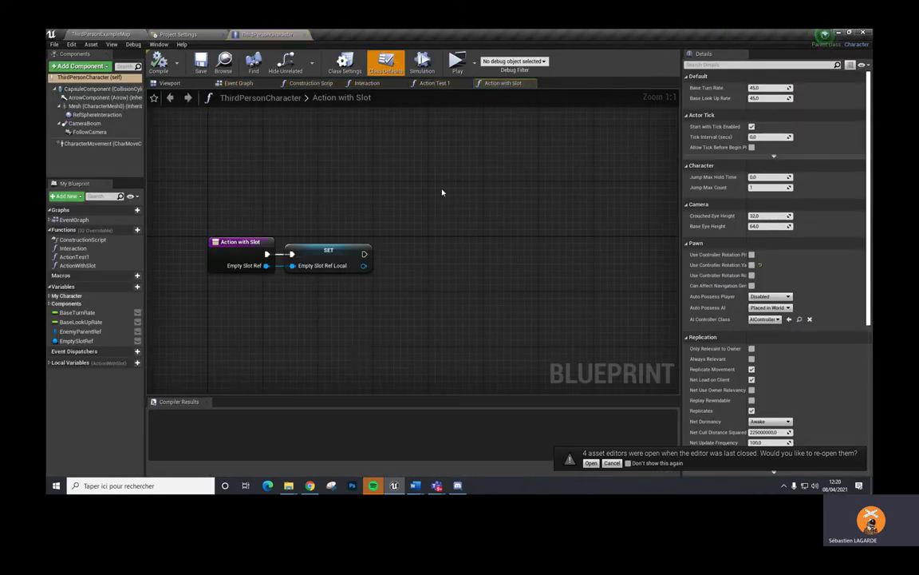
- Show ThirdPersonCharacter's Event Graph with InputAction TargetInWorld wired into Interaction
{"action": "left_click", "coordinate": [234, 84]}
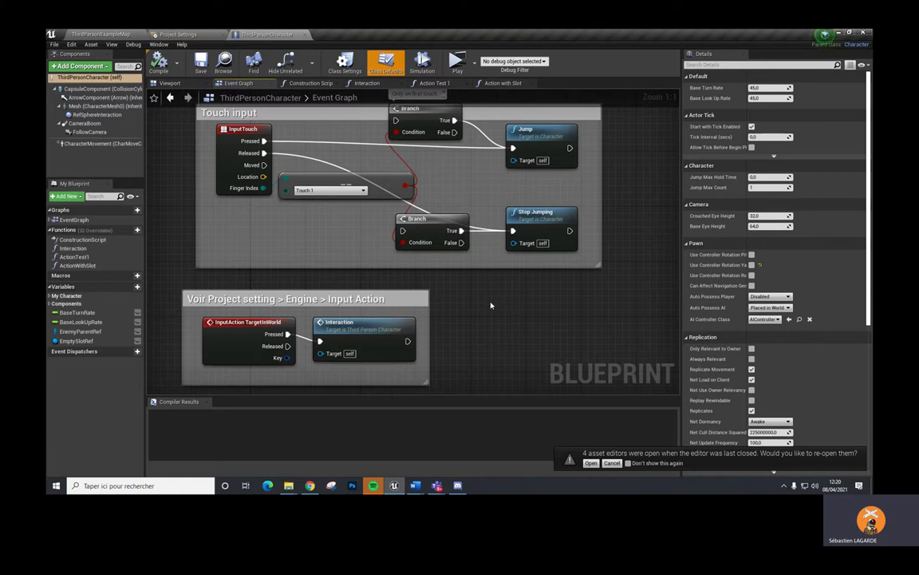
{"action": "mouse_move", "coordinate": [492, 304]}
{"action": "right_mouse_down"}
{"action": "mouse_move", "coordinate": [473, 312]}
{"action": "mouse_move", "coordinate": [512, 248]}
{"action": "right_mouse_up"}
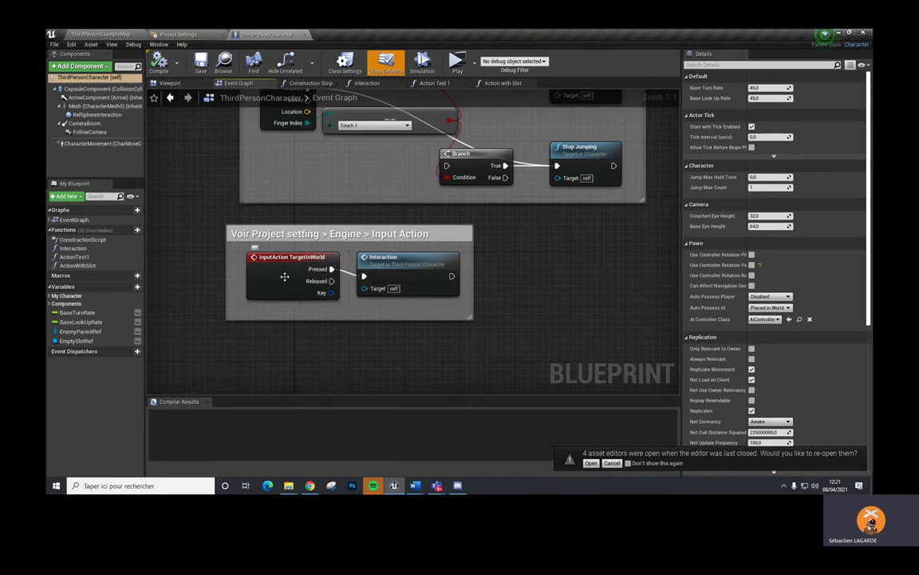
{"action": "left_click", "coordinate": [183, 35]}
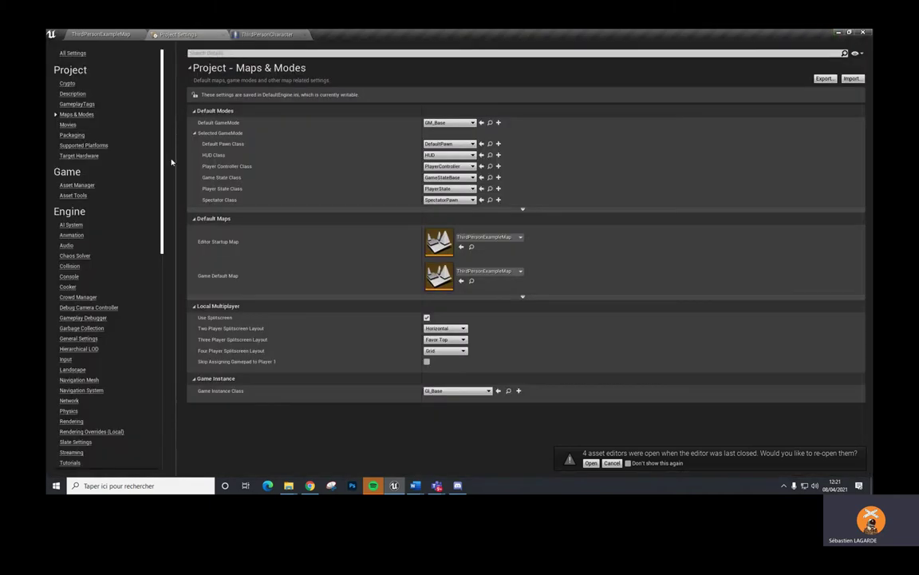
{"action": "left_click", "coordinate": [66, 359]}
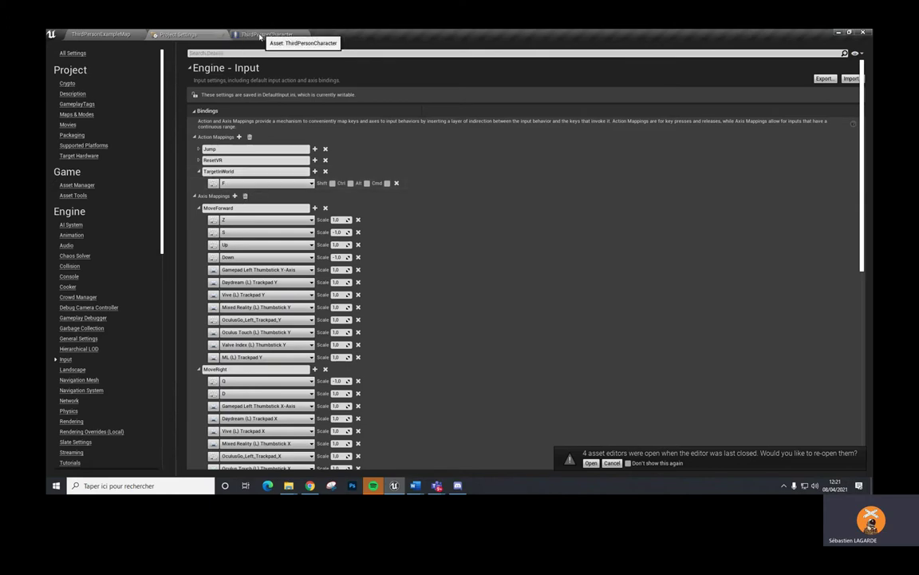
{"action": "left_click", "coordinate": [263, 34]}
{"action": "right_click_drag", "start_coordinate": [541, 277], "coordinate": [438, 276]}
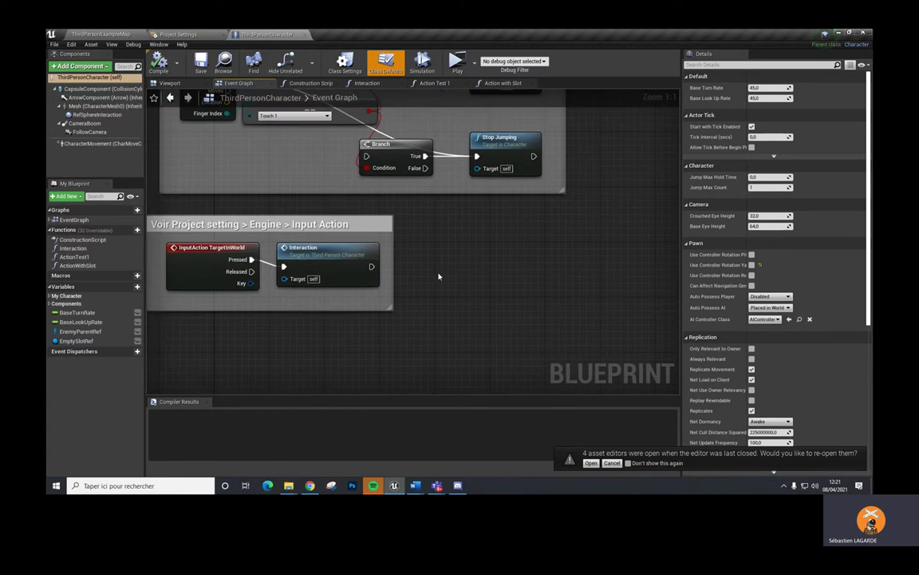
- Open the Interaction function and pan across the SphereTraceByChannel start and end calculation
{"action": "double_click", "coordinate": [323, 254]}
{"action": "mouse_move", "coordinate": [398, 178]}
{"action": "right_mouse_down"}
{"action": "mouse_move", "coordinate": [486, 191]}
{"action": "mouse_move", "coordinate": [437, 140]}
{"action": "right_mouse_up"}
{"action": "right_click_drag", "start_coordinate": [248, 123], "coordinate": [368, 115]}
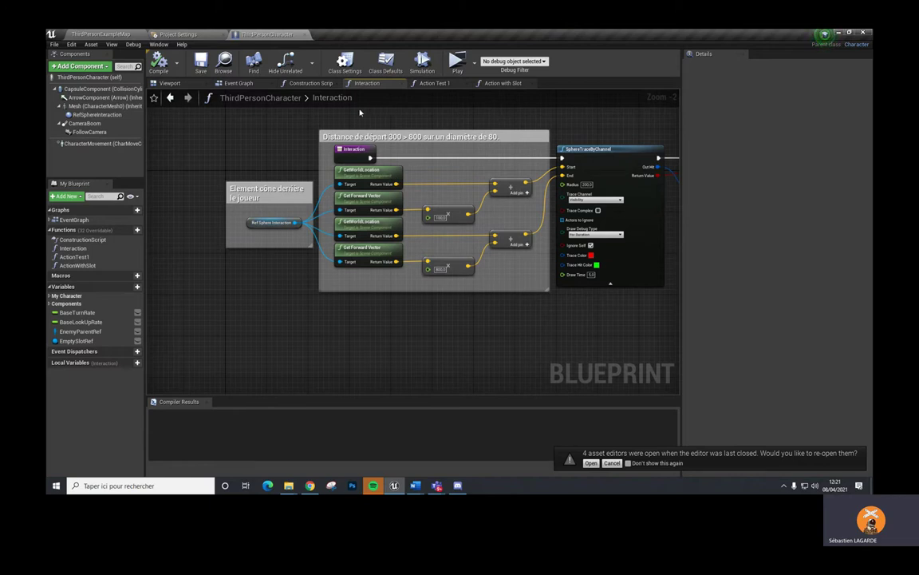
- Frame the RefSphereInteraction sphere (scale 6.5, radius 32) in the Viewport, then return to the Event Graph
{"action": "left_click", "coordinate": [177, 84]}
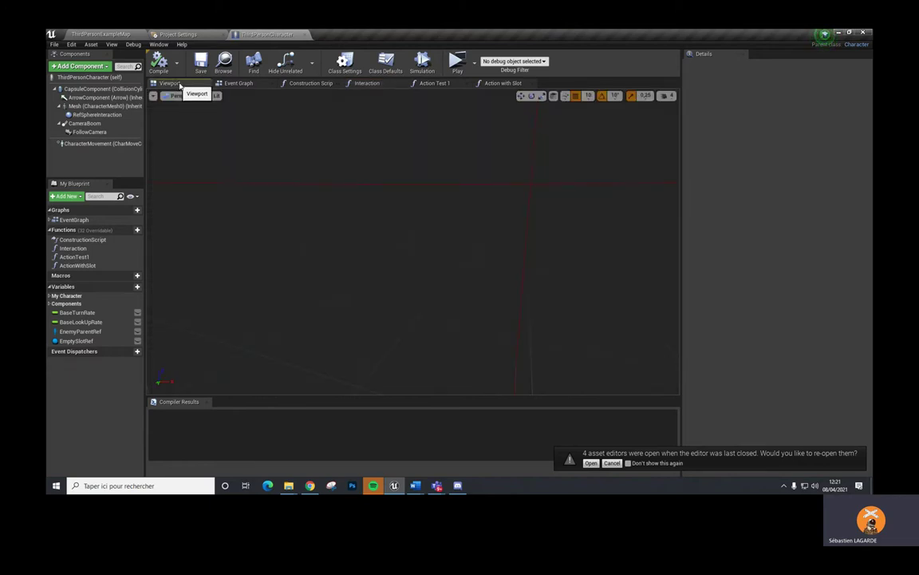
{"action": "left_click_drag", "start_coordinate": [509, 283], "coordinate": [509, 284]}
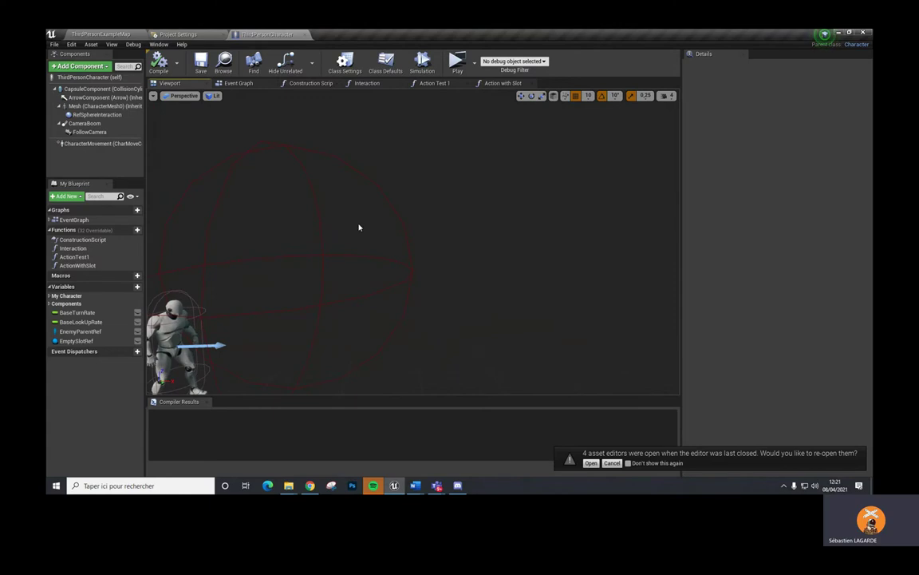
{"action": "left_click", "coordinate": [97, 115]}
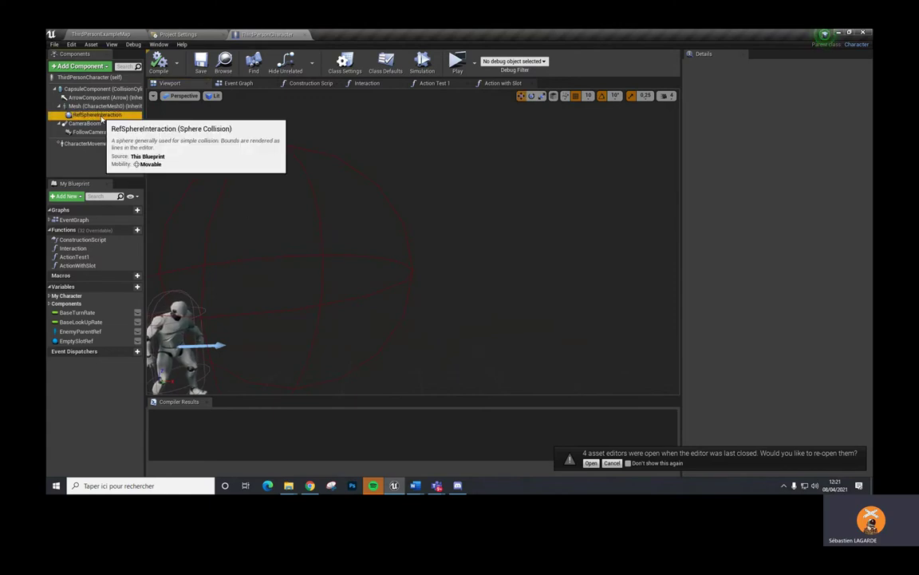
{"action": "key", "text": "f"}
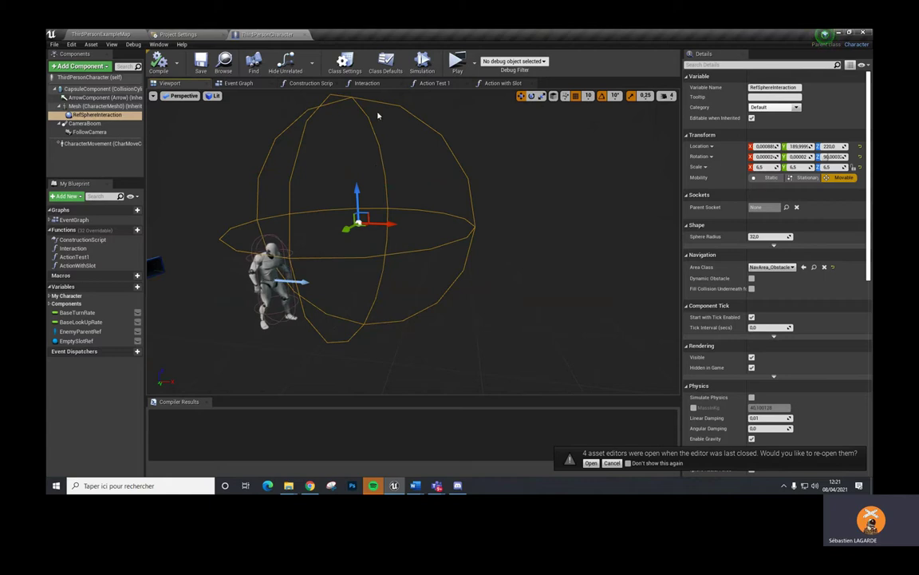
{"action": "left_click", "coordinate": [242, 84]}
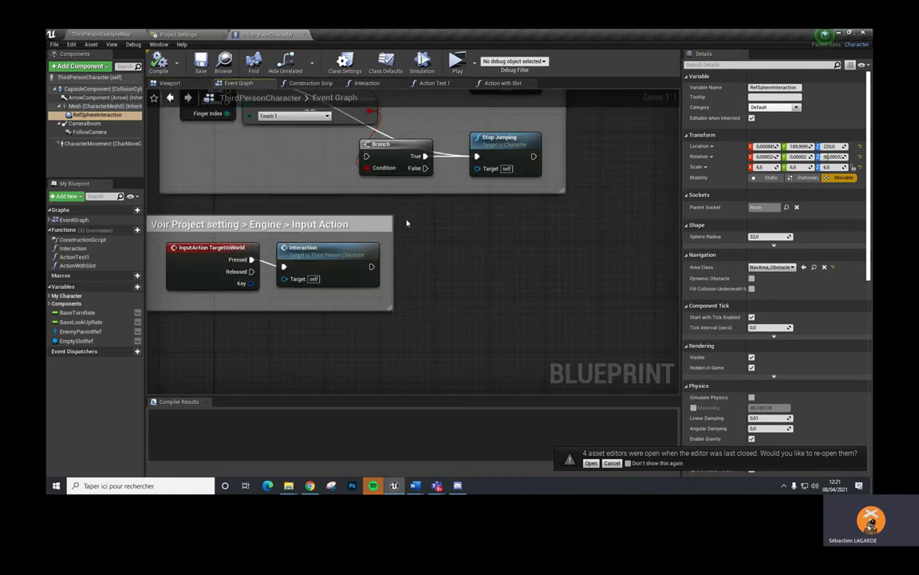
- Review the Interaction graph's radius-200 sphere trace, Branch, and enemy and slot Cast nodes
{"action": "double_click", "coordinate": [315, 252]}
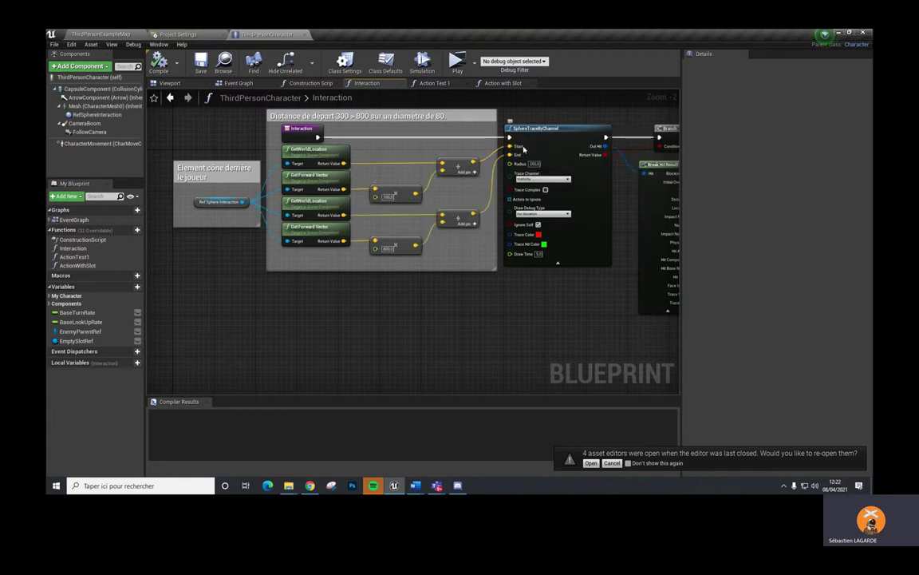
{"action": "right_click_drag", "start_coordinate": [568, 300], "coordinate": [412, 301]}
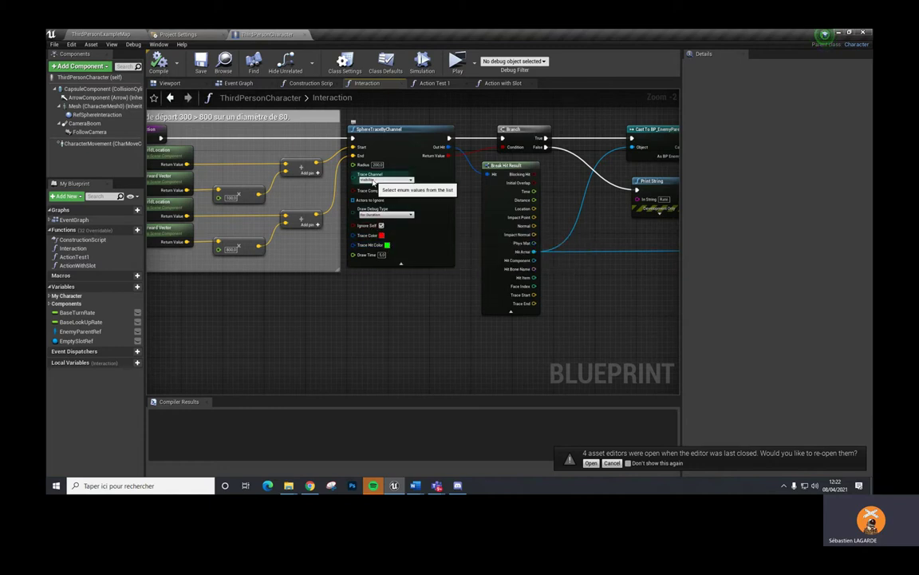
{"action": "scroll", "coordinate": [383, 214], "scroll_direction": "up", "scroll_amount": 2}
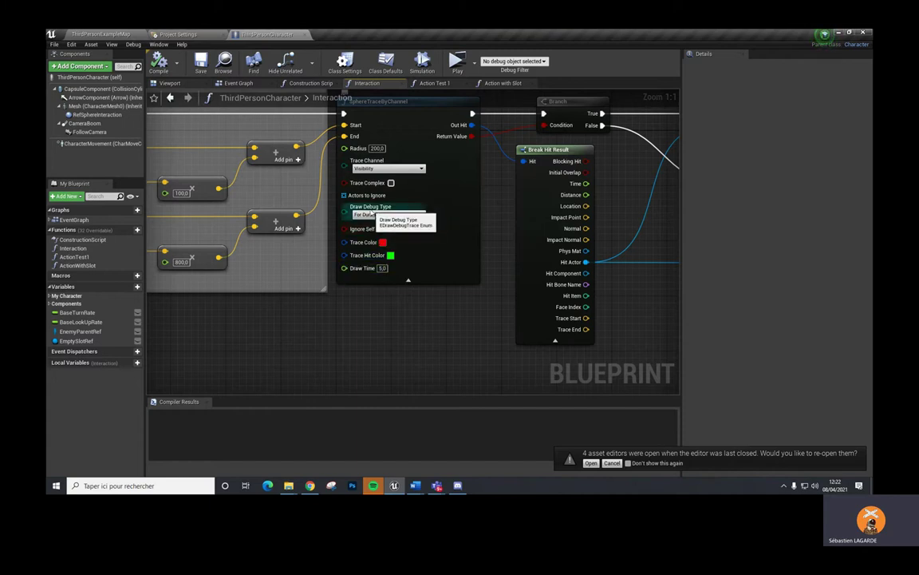
{"action": "scroll", "coordinate": [363, 214], "scroll_direction": "down", "scroll_amount": 2}
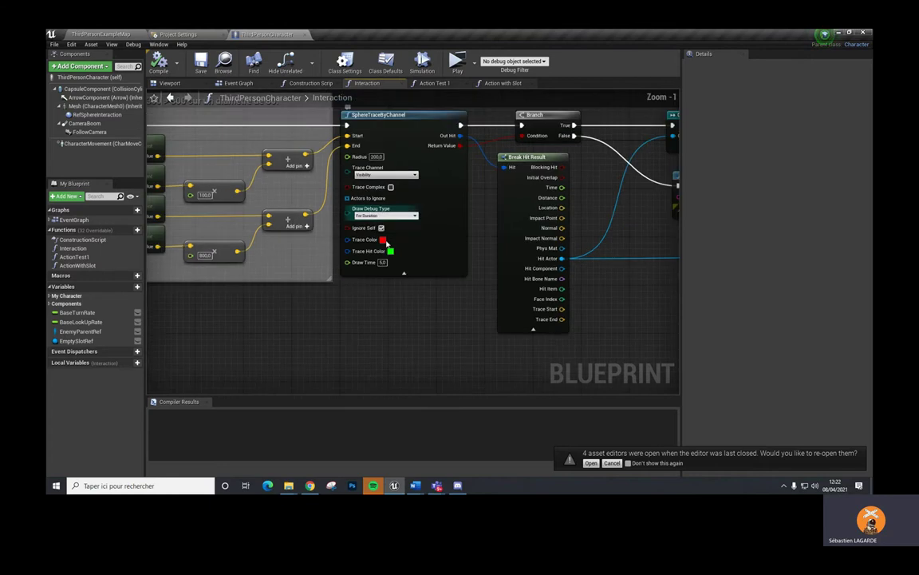
{"action": "right_click_drag", "start_coordinate": [460, 201], "coordinate": [318, 201]}
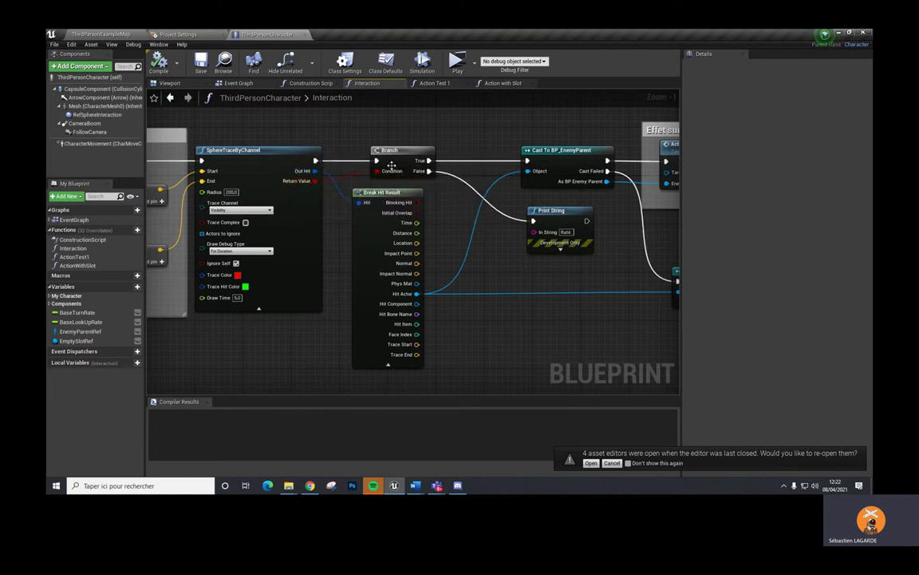
{"action": "right_click_drag", "start_coordinate": [510, 322], "coordinate": [270, 165]}
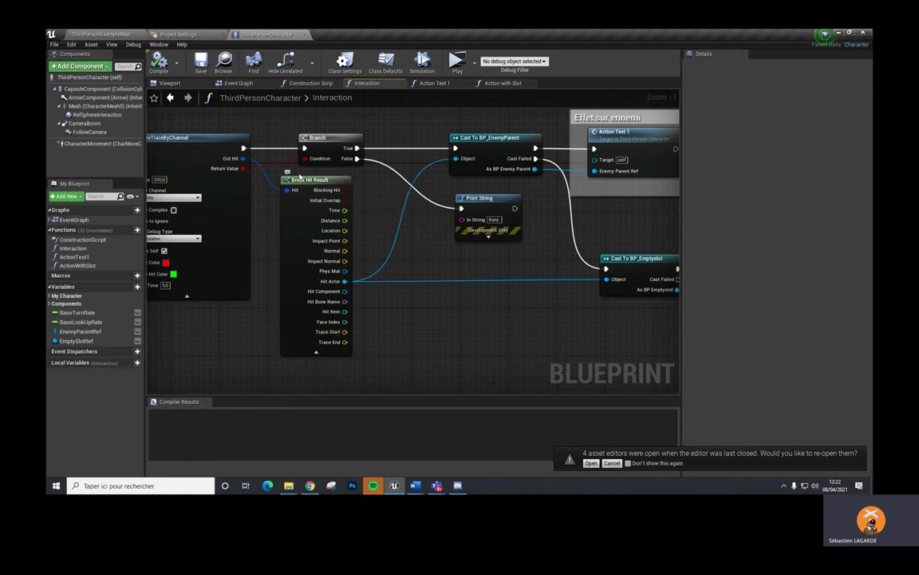
{"action": "left_click_drag", "start_coordinate": [285, 190], "coordinate": [251, 186]}
{"action": "right_click_drag", "start_coordinate": [440, 315], "coordinate": [317, 318]}
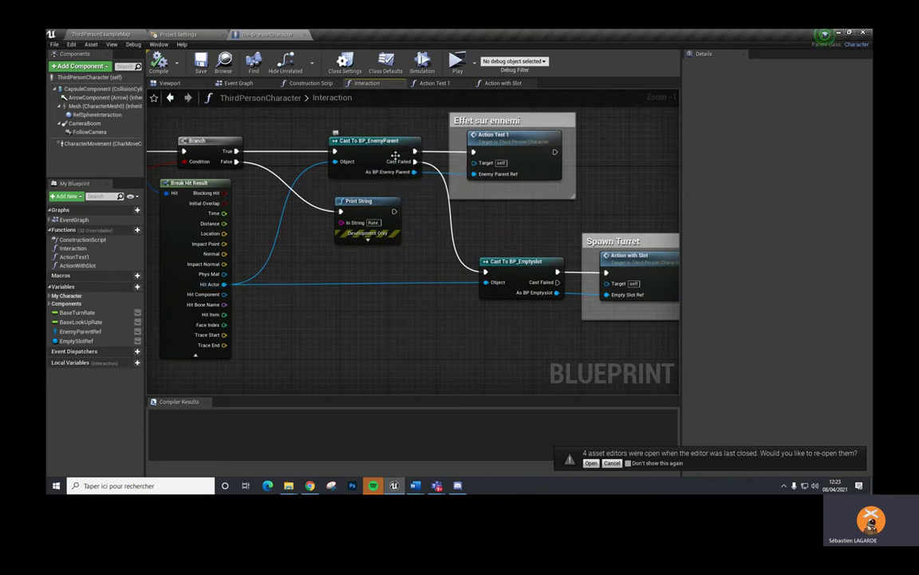
{"action": "left_click", "coordinate": [120, 35]}
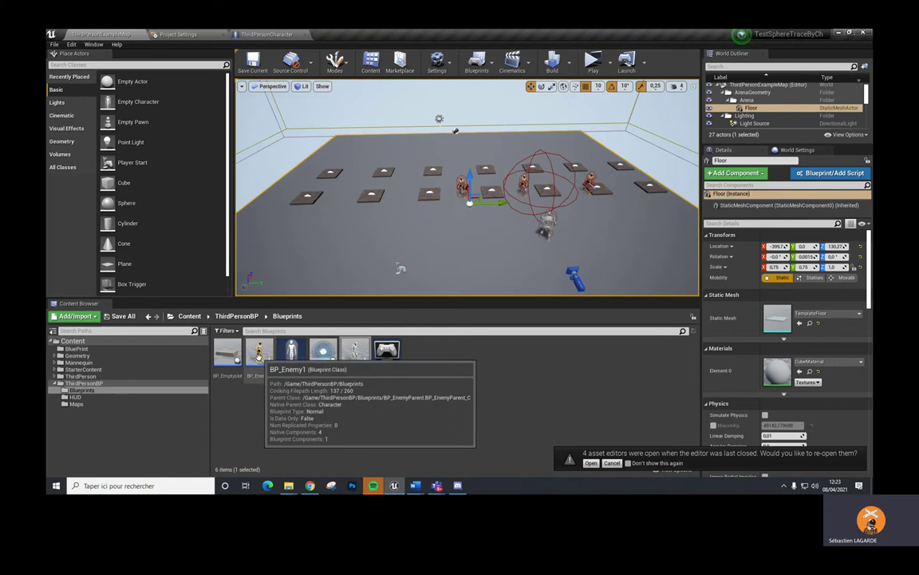
{"action": "left_click", "coordinate": [267, 34]}
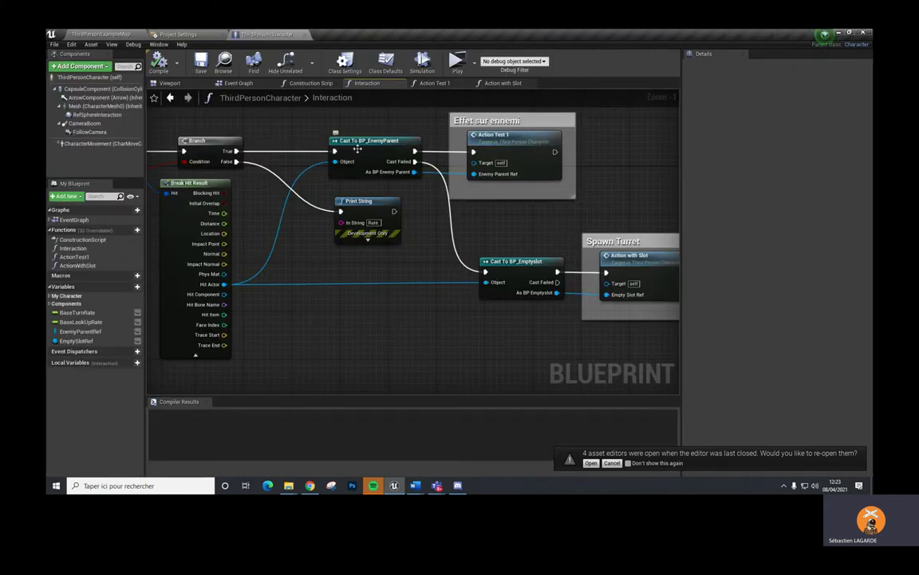
{"action": "right_click_drag", "start_coordinate": [460, 352], "coordinate": [356, 355]}
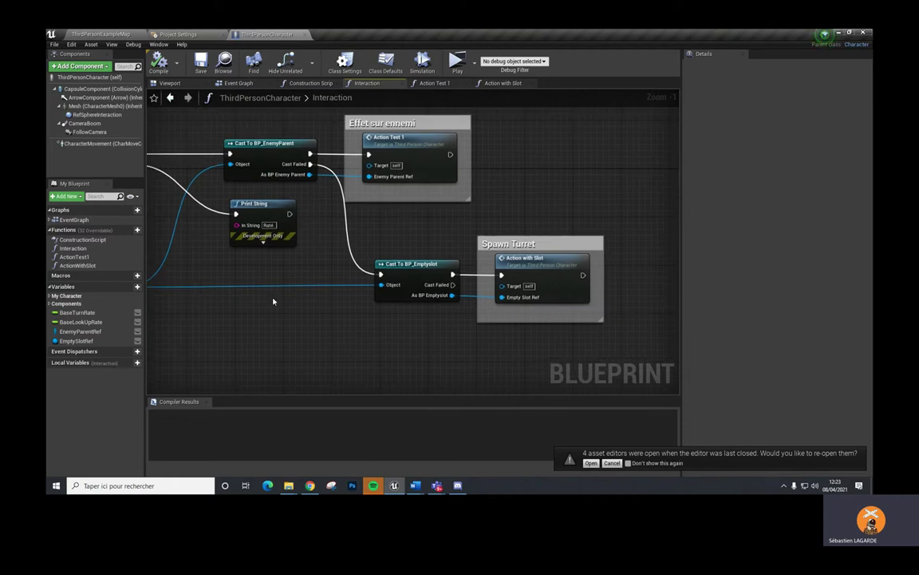
{"action": "right_click_drag", "start_coordinate": [273, 301], "coordinate": [382, 309]}
{"action": "right_click_drag", "start_coordinate": [278, 216], "coordinate": [313, 211]}
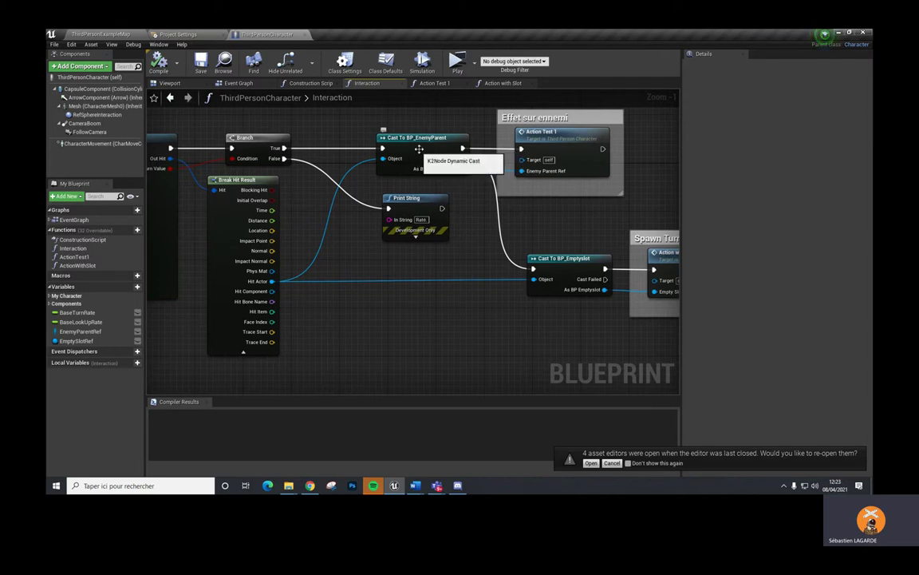
{"action": "right_click_drag", "start_coordinate": [453, 174], "coordinate": [410, 174]}
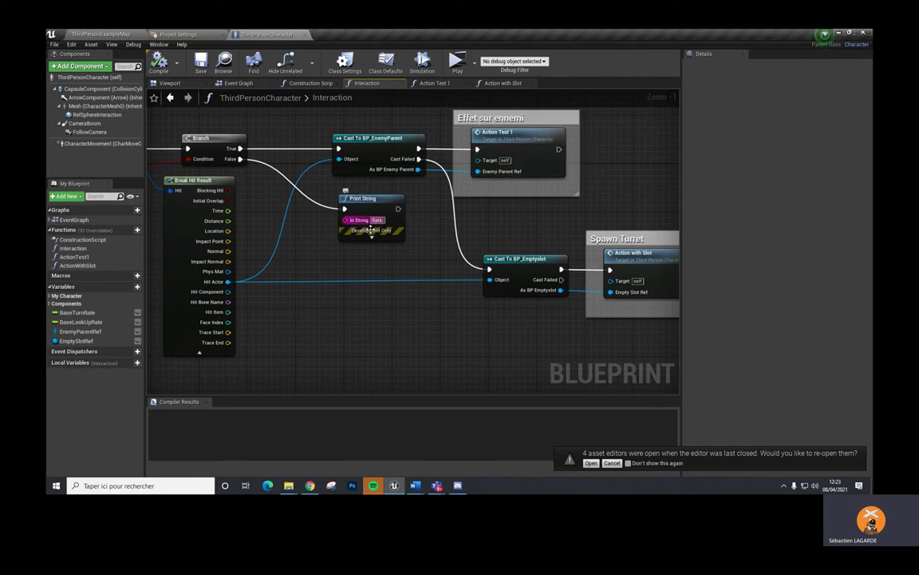
{"action": "right_click_drag", "start_coordinate": [412, 253], "coordinate": [338, 253]}
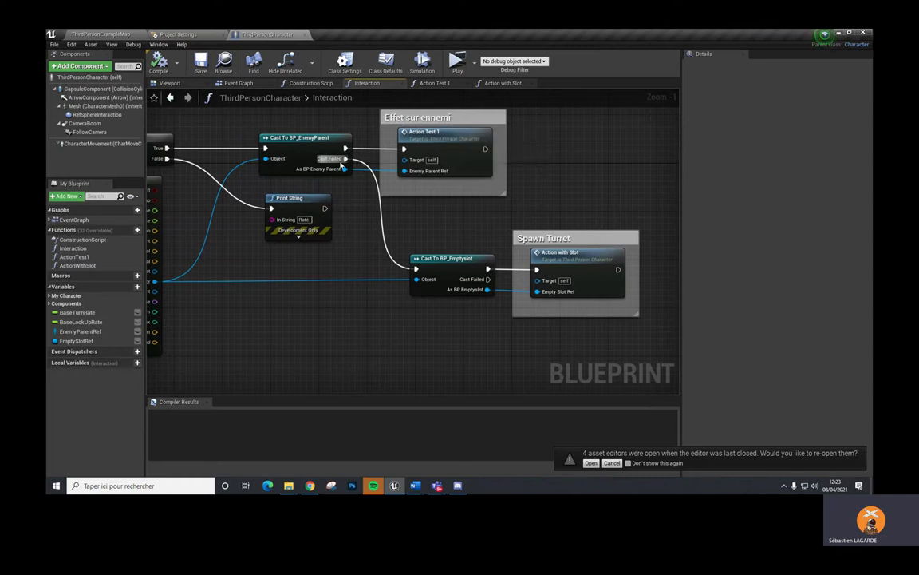
- Open Action Test 1 and pan to its SpawnActor BP Sphere Effect node
{"action": "double_click", "coordinate": [449, 137]}
{"action": "right_click_drag", "start_coordinate": [201, 258], "coordinate": [277, 256]}
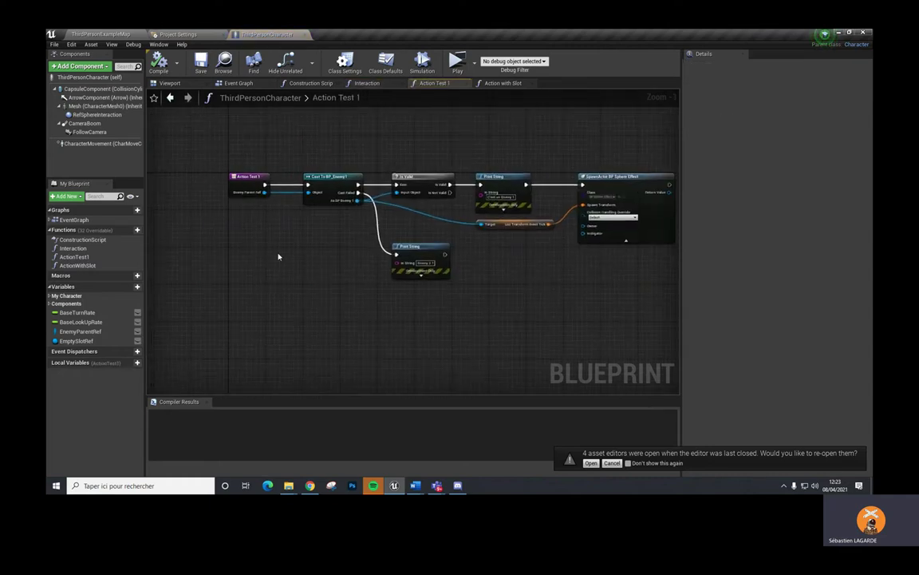
{"action": "scroll", "coordinate": [254, 228], "scroll_direction": "up", "scroll_amount": 1}
{"action": "left_click", "coordinate": [237, 152]}
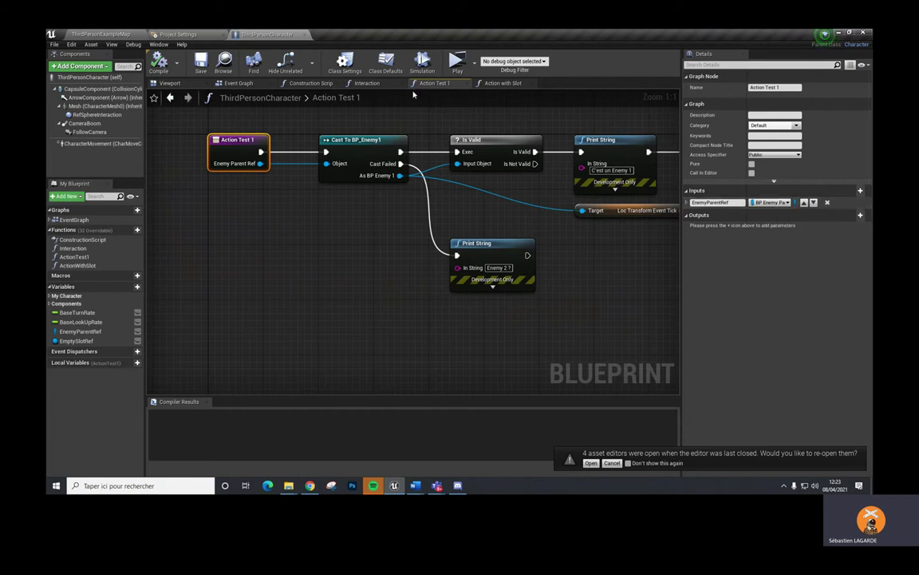
{"action": "left_click", "coordinate": [381, 84]}
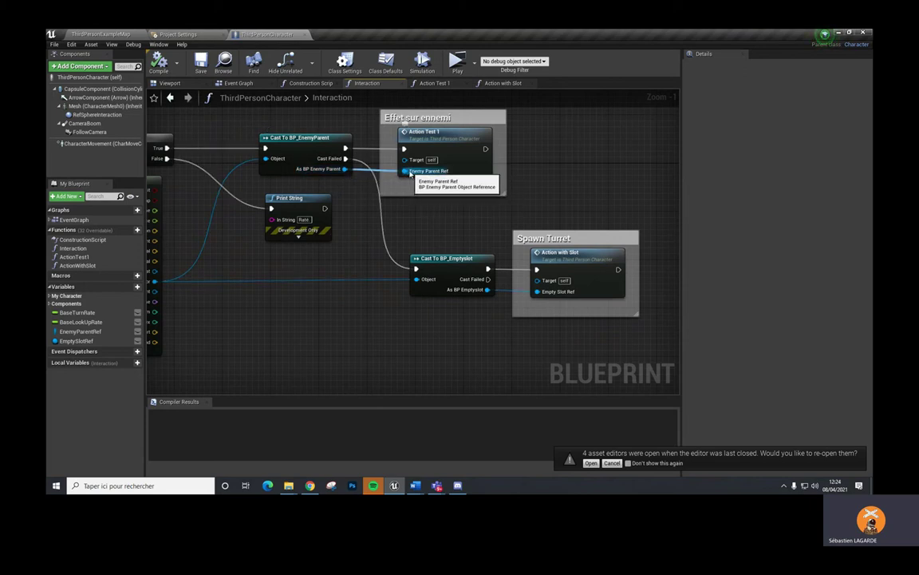
{"action": "double_click", "coordinate": [423, 132]}
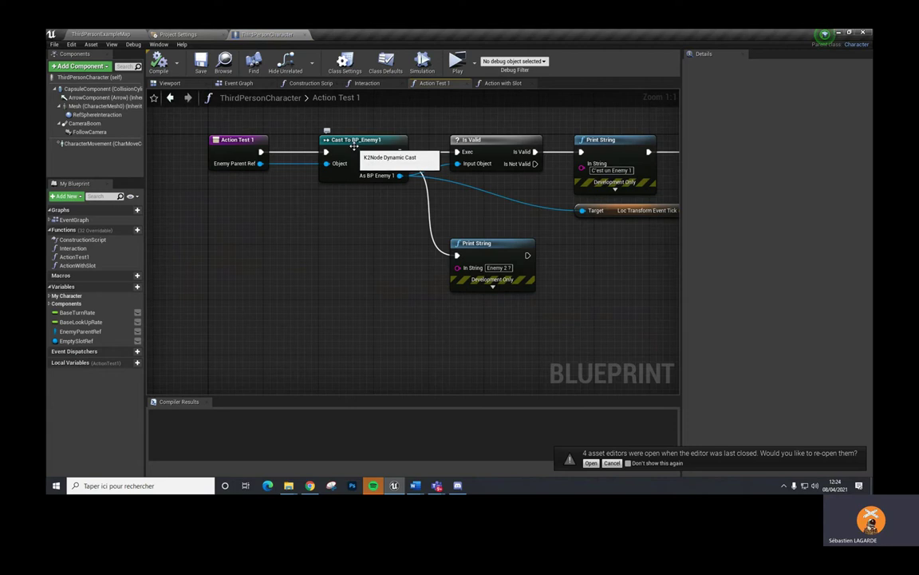
{"action": "right_click_drag", "start_coordinate": [564, 387], "coordinate": [477, 354]}
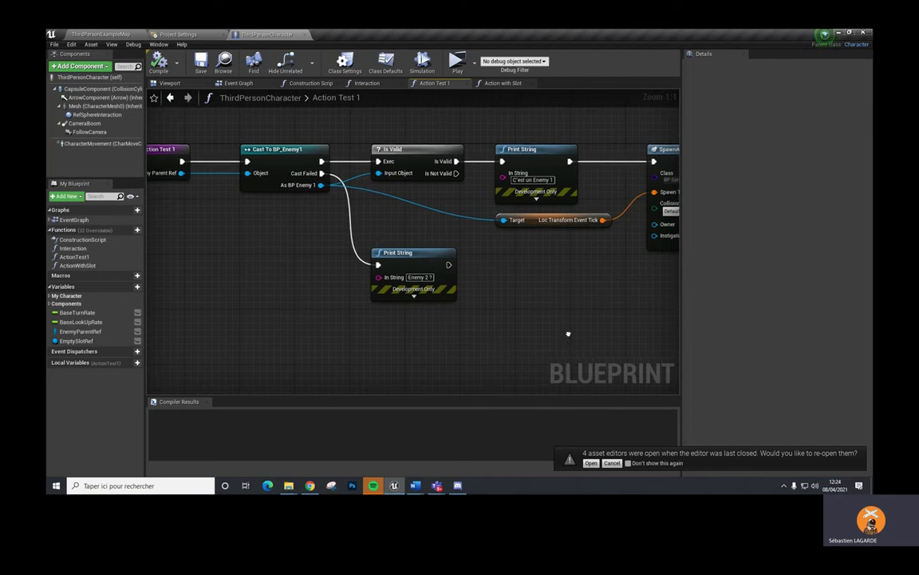
{"action": "right_click_drag", "start_coordinate": [409, 238], "coordinate": [331, 256]}
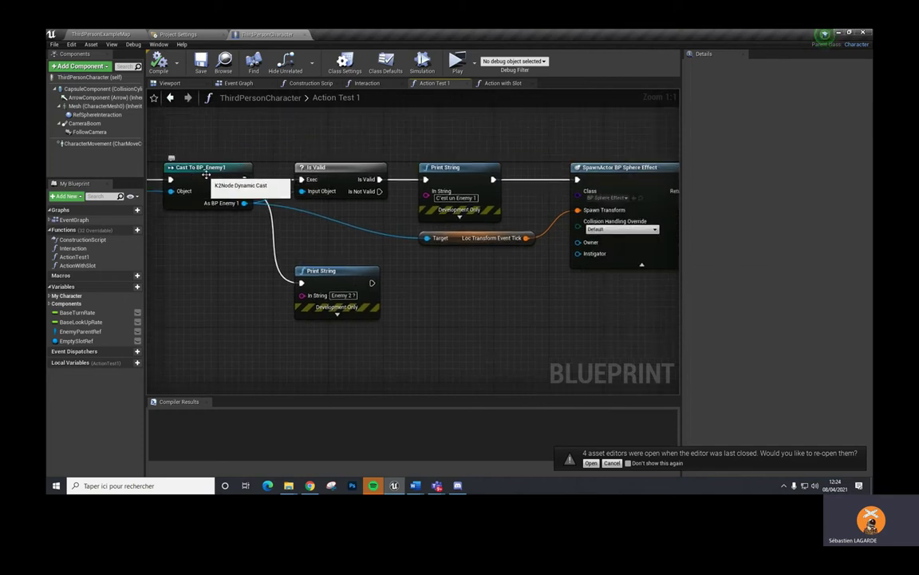
- Recheck the Sphere Effect spawn node, then select BP_SphereEffect in the level's Content Browser
{"action": "left_click", "coordinate": [100, 33]}
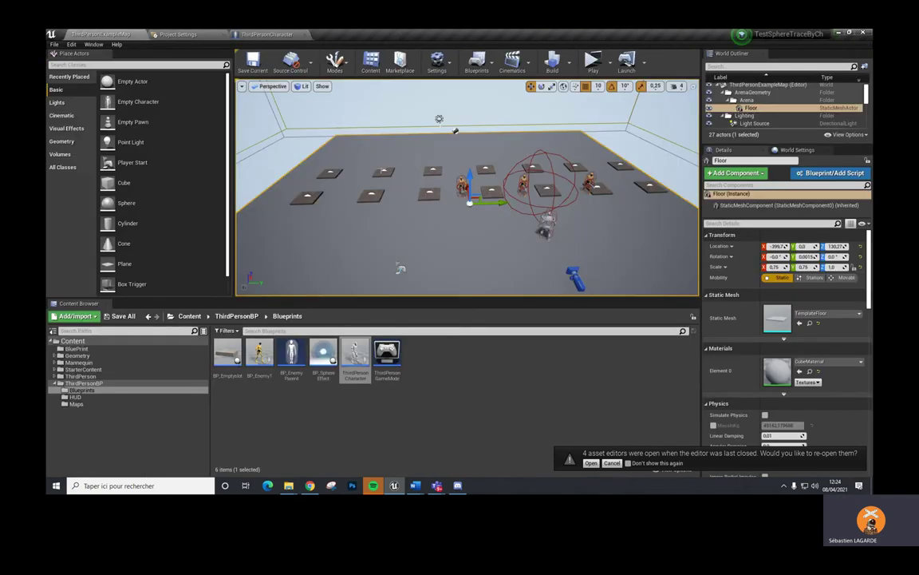
{"action": "right_click_drag", "start_coordinate": [455, 130], "coordinate": [511, 140]}
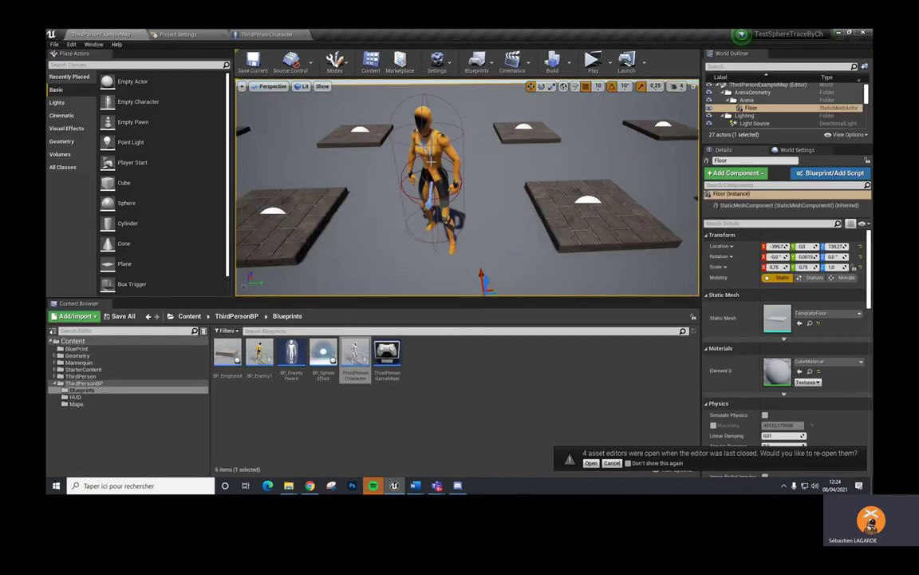
{"action": "left_click", "coordinate": [264, 34]}
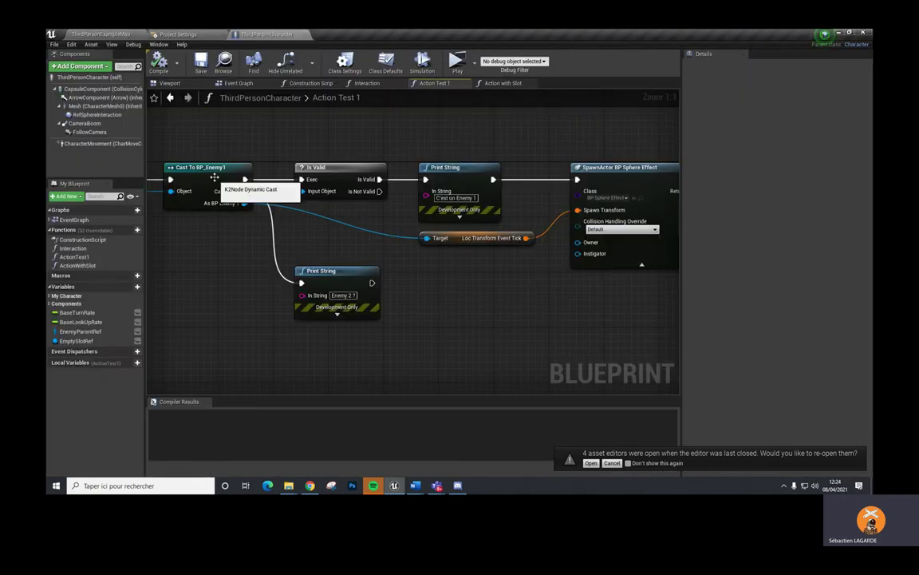
{"action": "mouse_move", "coordinate": [439, 247]}
{"action": "right_mouse_down"}
{"action": "mouse_move", "coordinate": [435, 278]}
{"action": "mouse_move", "coordinate": [354, 286]}
{"action": "right_mouse_up"}
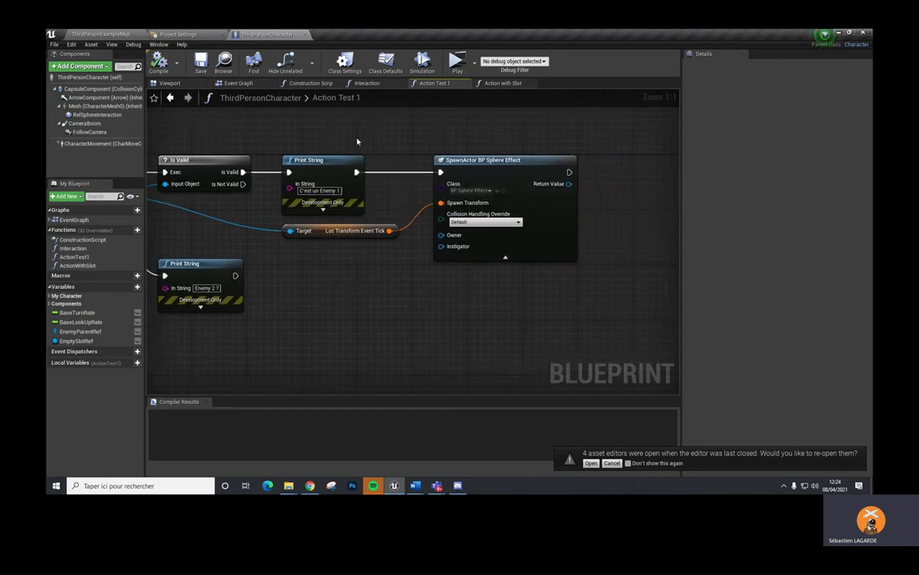
{"action": "right_click", "coordinate": [308, 191]}
{"action": "left_click", "coordinate": [389, 278]}
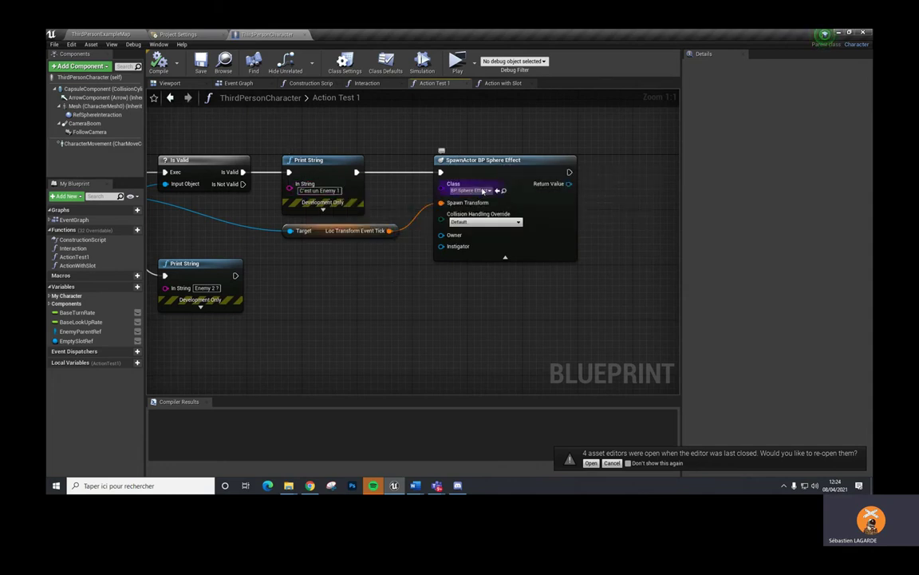
{"action": "left_click", "coordinate": [109, 35]}
{"action": "left_click", "coordinate": [323, 359]}
- Inspect BP_SphereEffect's 5.0 timer logic and Sphere collision, then return to Action Test 1
{"action": "double_click", "coordinate": [324, 359]}
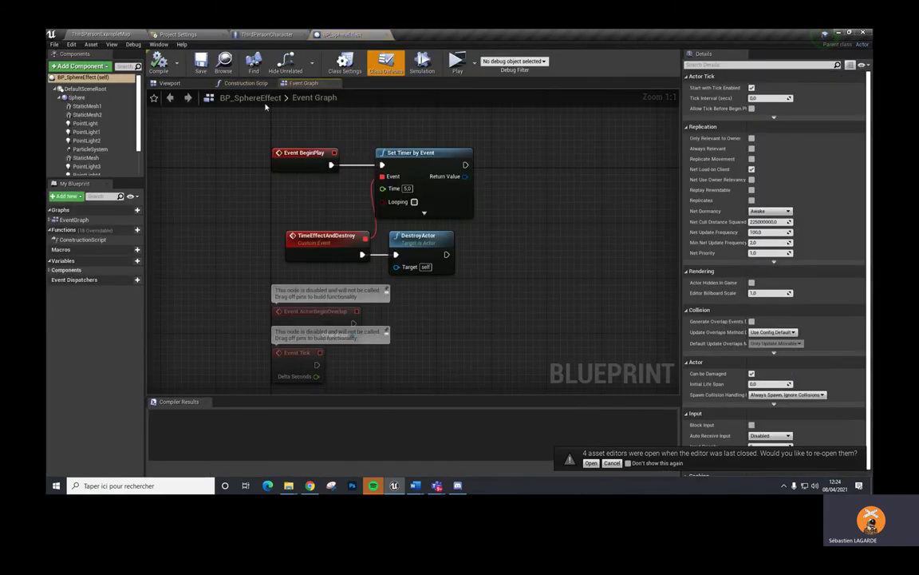
{"action": "left_click", "coordinate": [167, 83]}
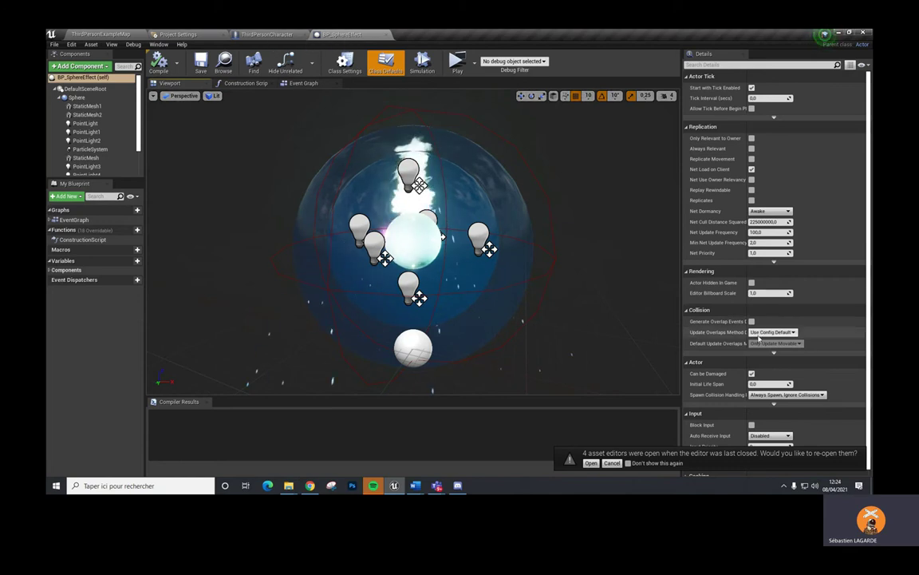
{"action": "left_click", "coordinate": [88, 88]}
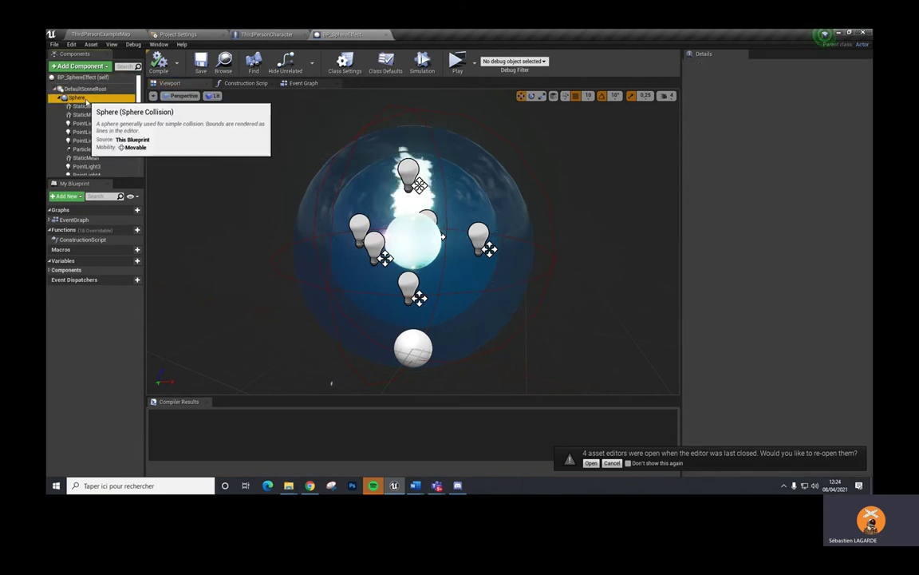
{"action": "left_click", "coordinate": [77, 97]}
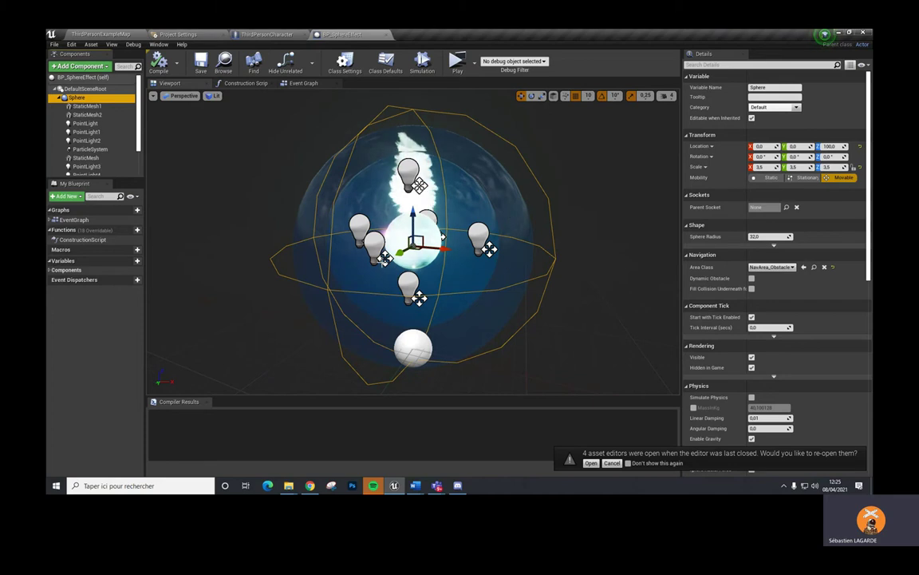
{"action": "left_click", "coordinate": [263, 35]}
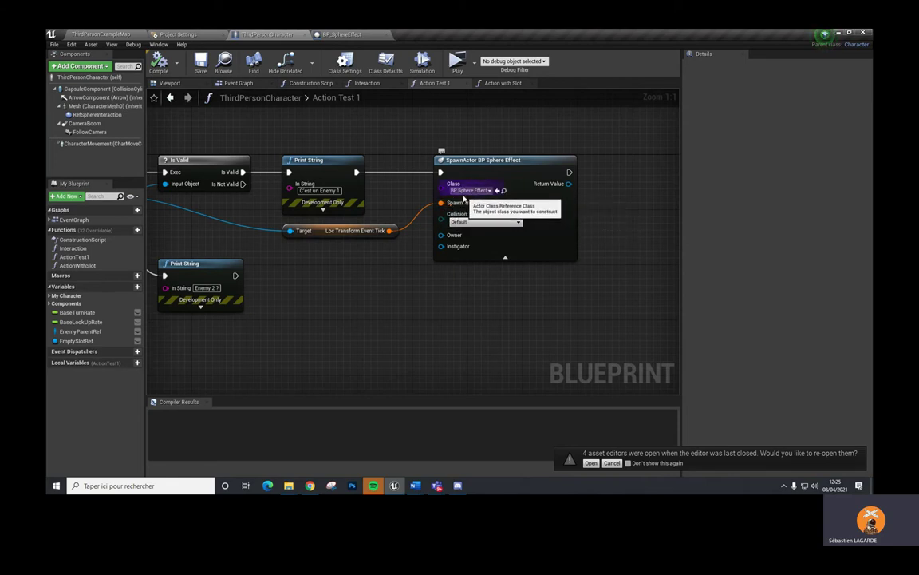
- Review the Cast To BP_Enemy1 and validity nodes, then open BP_Enemy1 from the Content Browser
{"action": "left_click", "coordinate": [341, 34]}
{"action": "left_click", "coordinate": [266, 34]}
{"action": "right_click_drag", "start_coordinate": [367, 292], "coordinate": [476, 269]}
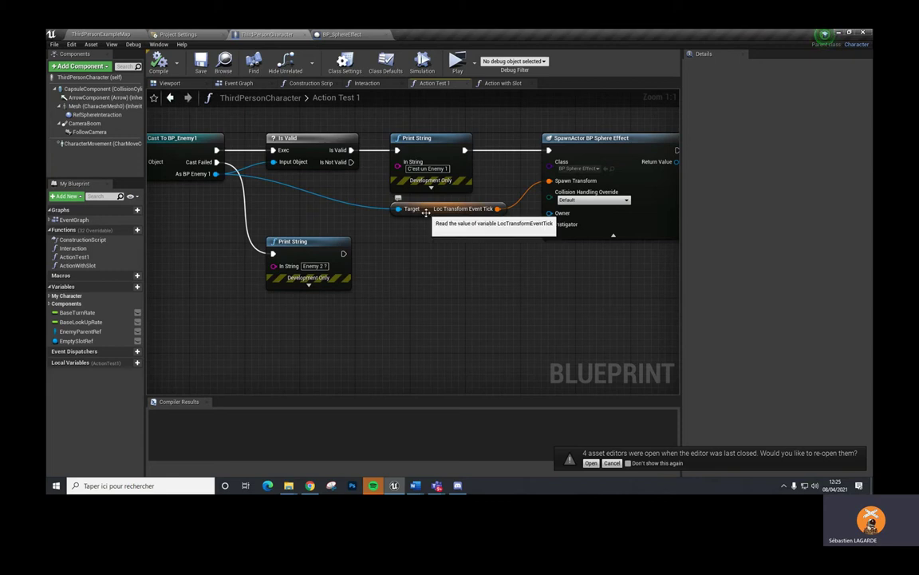
{"action": "right_click_drag", "start_coordinate": [204, 213], "coordinate": [238, 211]}
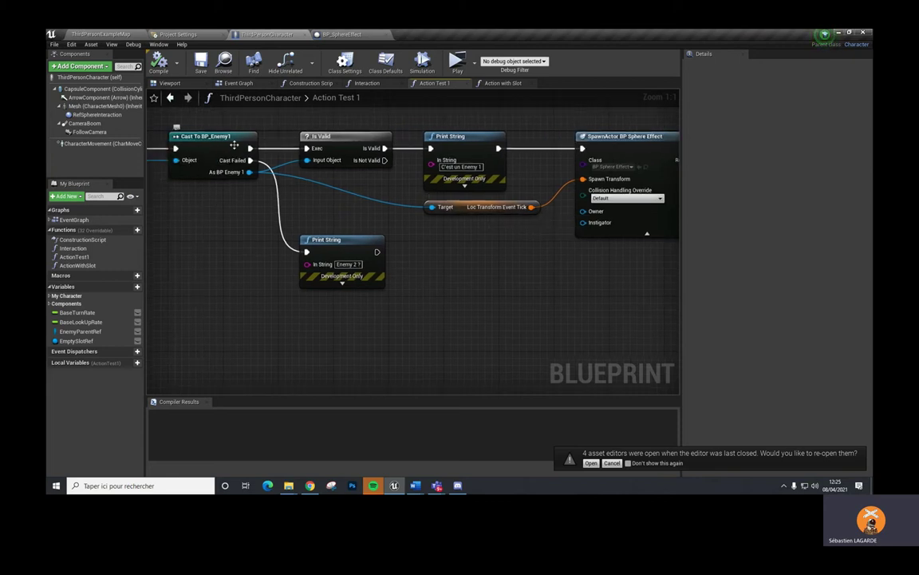
{"action": "left_click", "coordinate": [106, 34]}
{"action": "double_click", "coordinate": [272, 371]}
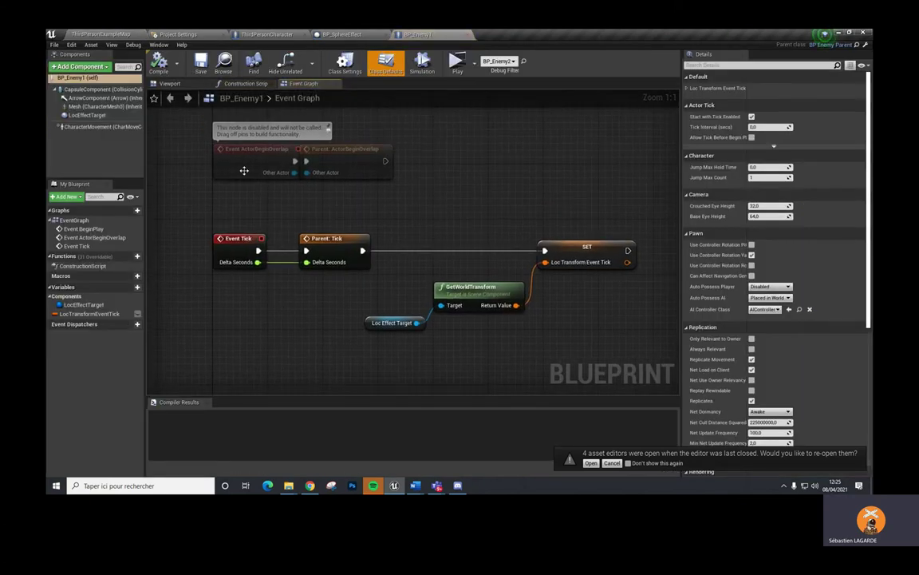
- Inspect BP_Enemy1's LocEffectTarget component, comparing it against the Sphere Effect spawn node
{"action": "left_click", "coordinate": [168, 83]}
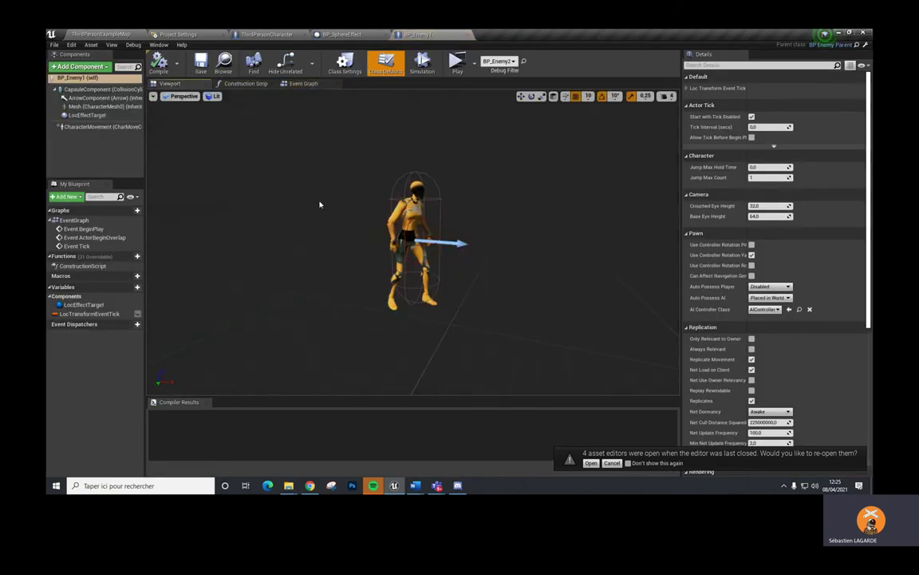
{"action": "left_click", "coordinate": [85, 115]}
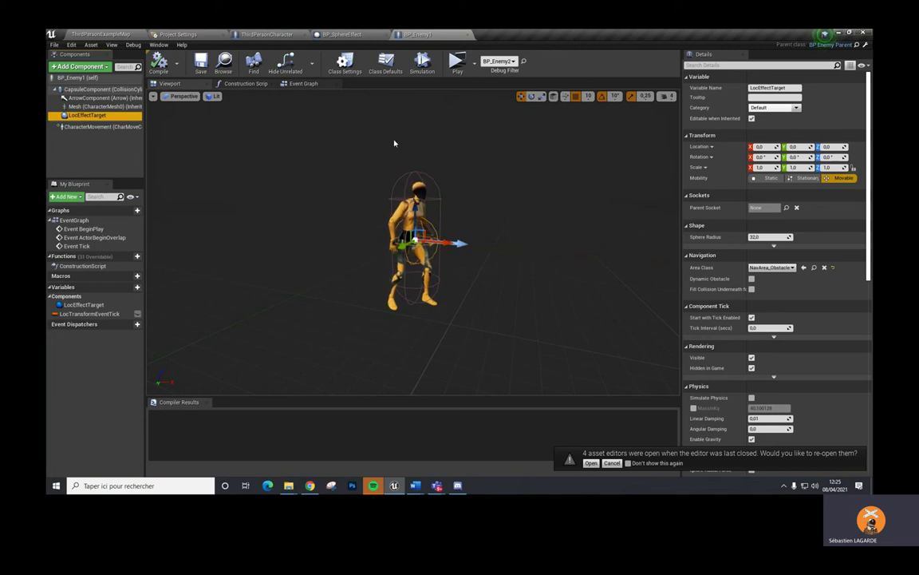
{"action": "left_click", "coordinate": [341, 34]}
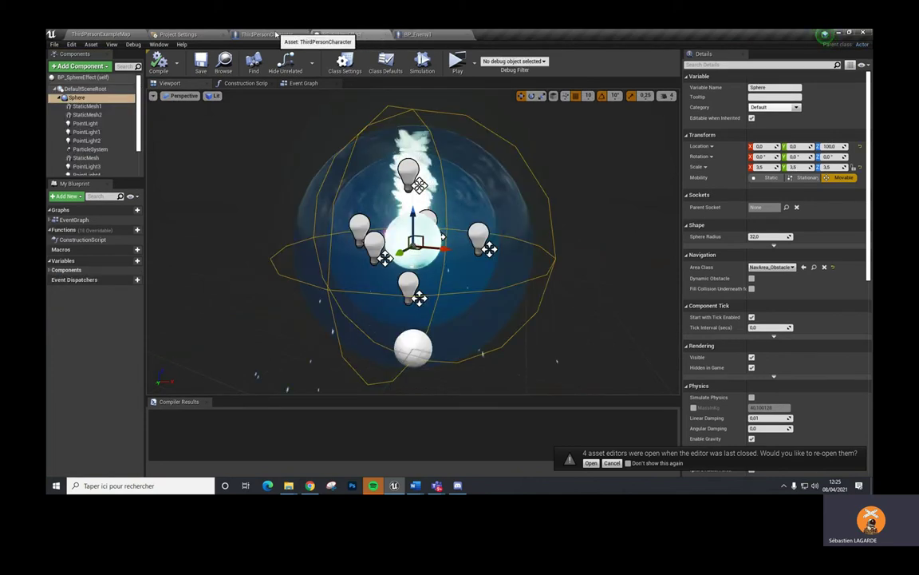
{"action": "left_click", "coordinate": [275, 34]}
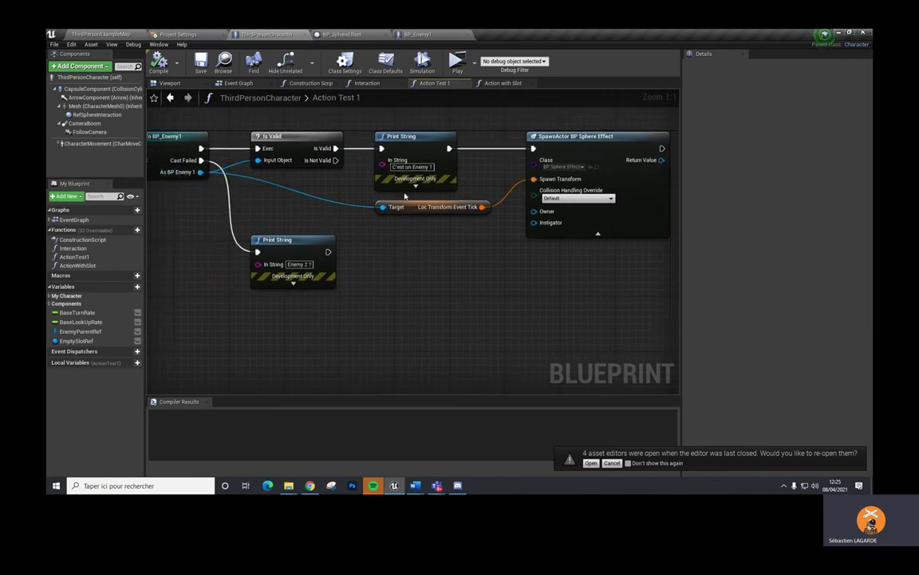
{"action": "right_click_drag", "start_coordinate": [479, 245], "coordinate": [330, 243]}
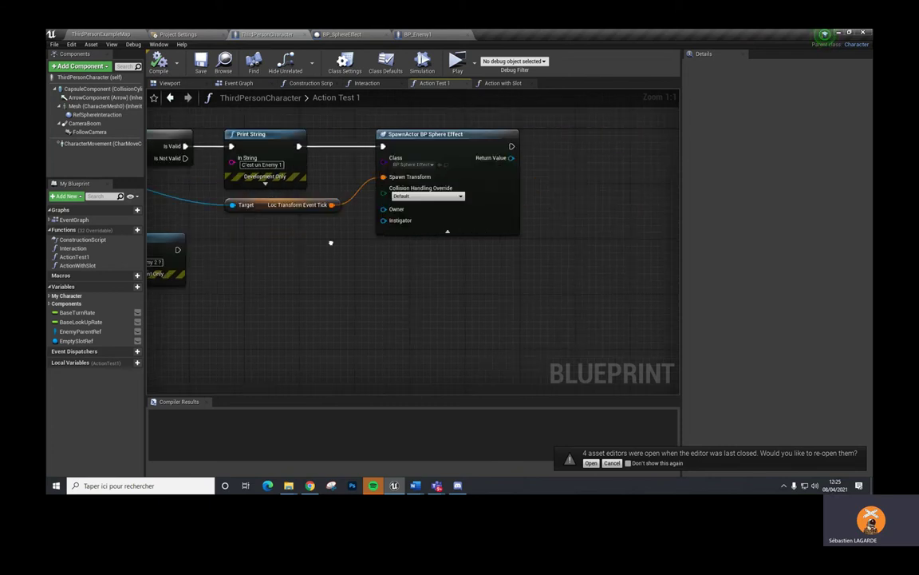
{"action": "left_click", "coordinate": [461, 34]}
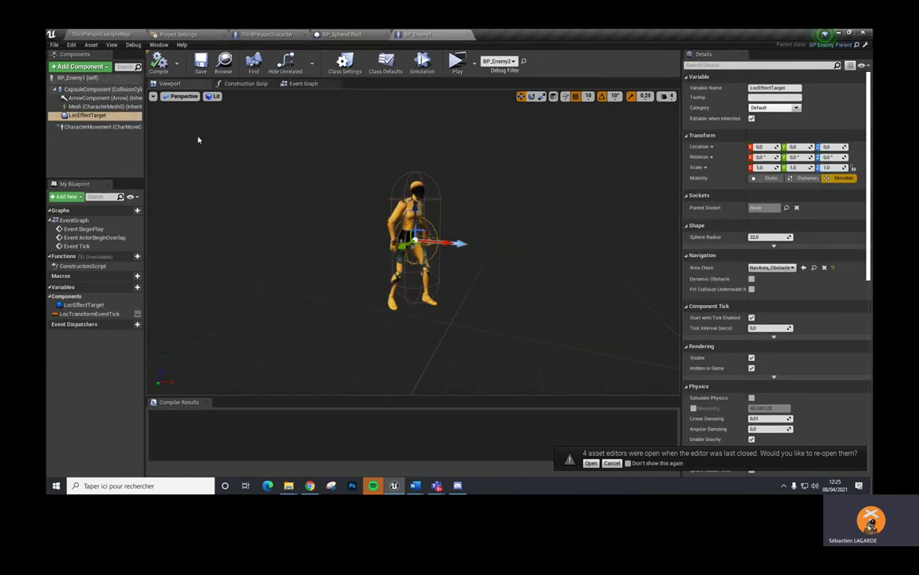
- Review BP_Enemy1's Event Tick setting Loc Transform Event Tick via GetWorldTransform
{"action": "left_click", "coordinate": [305, 83]}
{"action": "scroll", "coordinate": [372, 189], "scroll_direction": "up", "scroll_amount": 2}
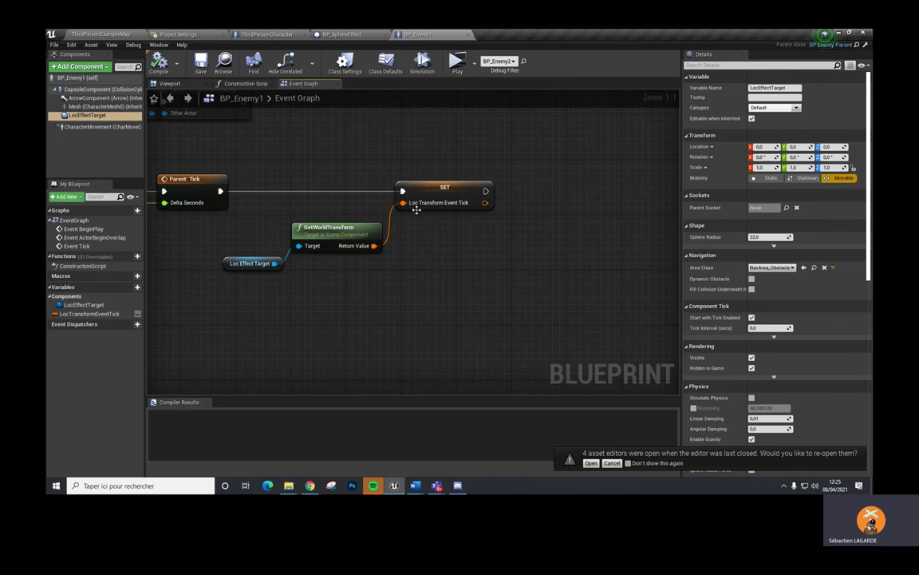
{"action": "right_click_drag", "start_coordinate": [431, 255], "coordinate": [513, 246]}
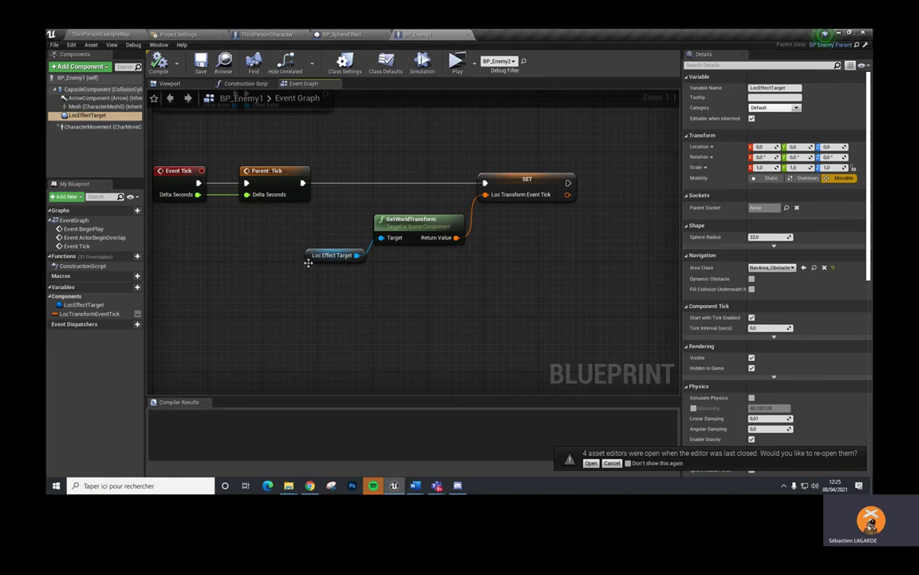
{"action": "left_click_drag", "start_coordinate": [87, 115], "coordinate": [236, 229]}
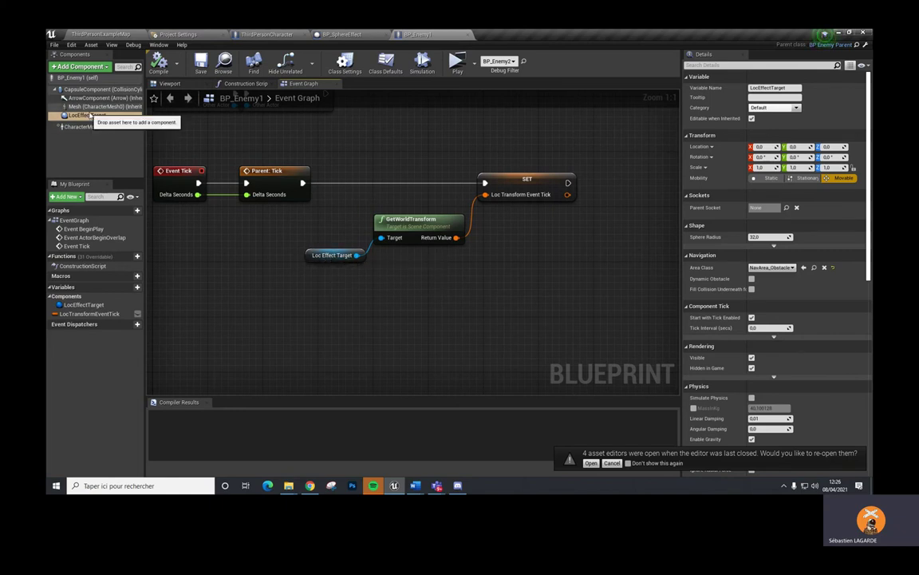
{"action": "left_click_drag", "start_coordinate": [288, 288], "coordinate": [109, 117]}
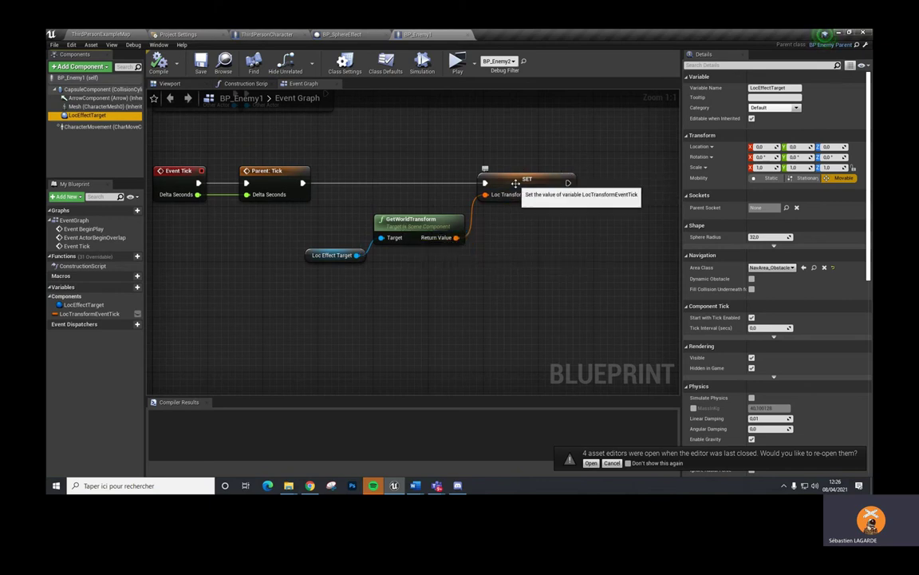
- Return to Action Test 1, then check the Interaction graph's sphere trace distance setup
{"action": "left_click", "coordinate": [327, 34]}
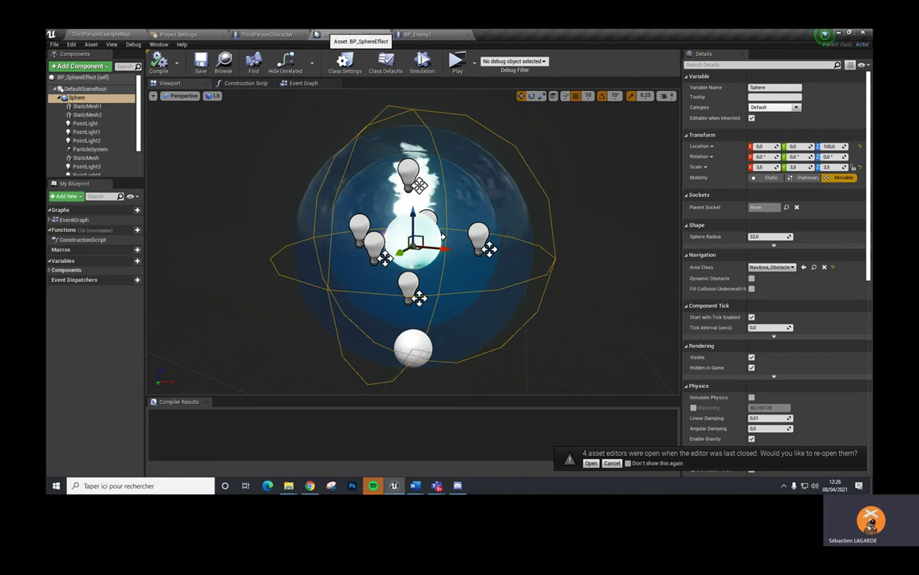
{"action": "left_click", "coordinate": [267, 34]}
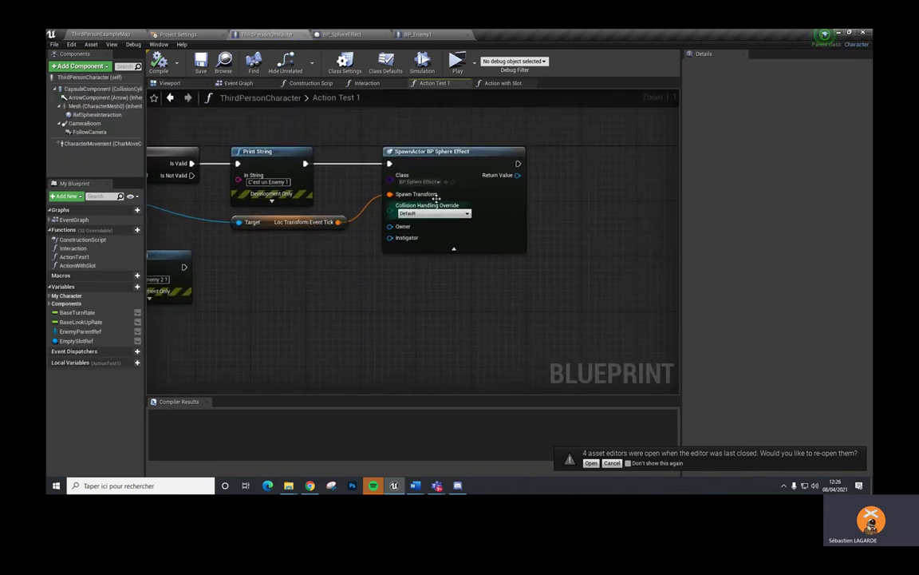
{"action": "scroll", "coordinate": [456, 281], "scroll_direction": "down", "scroll_amount": 2}
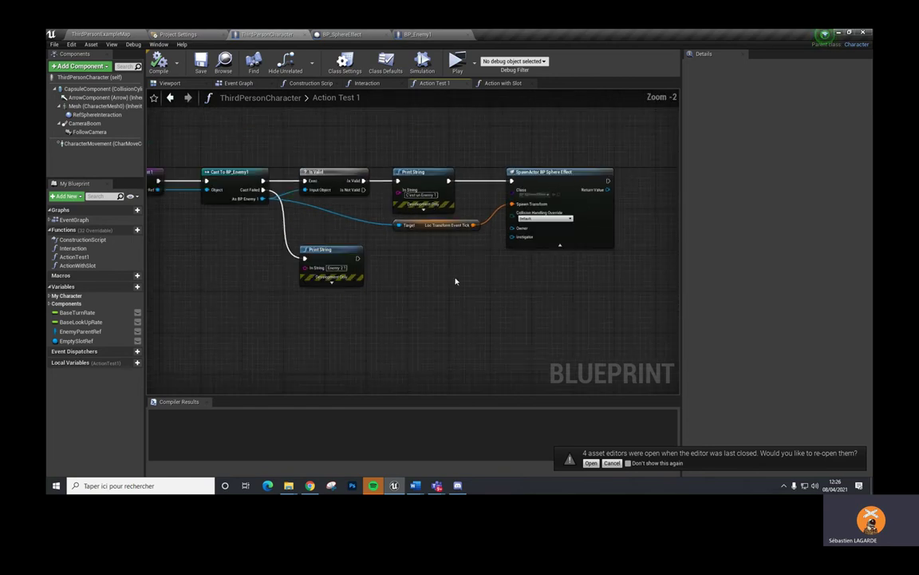
{"action": "right_click_drag", "start_coordinate": [456, 281], "coordinate": [335, 220]}
{"action": "left_click", "coordinate": [364, 84]}
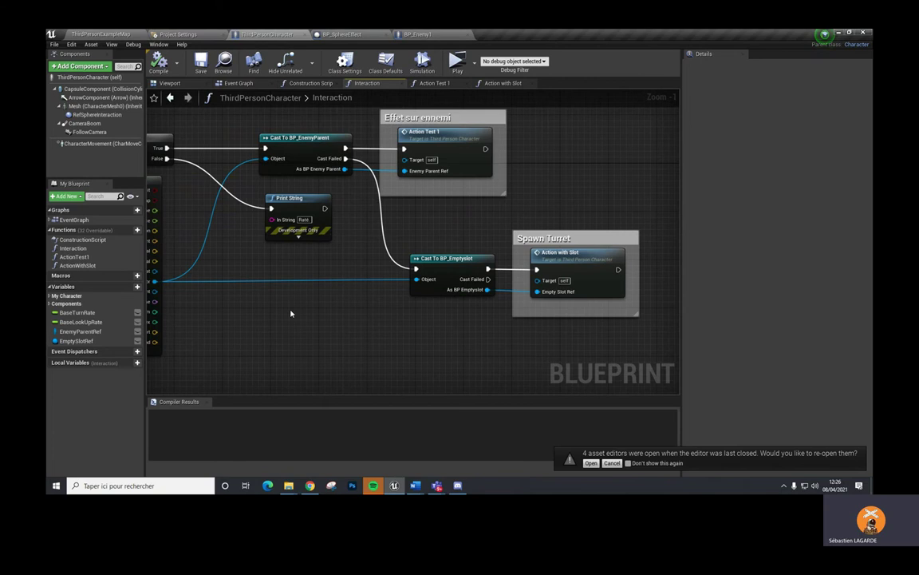
{"action": "right_click_drag", "start_coordinate": [291, 313], "coordinate": [466, 312]}
{"action": "right_click_drag", "start_coordinate": [199, 322], "coordinate": [402, 346]}
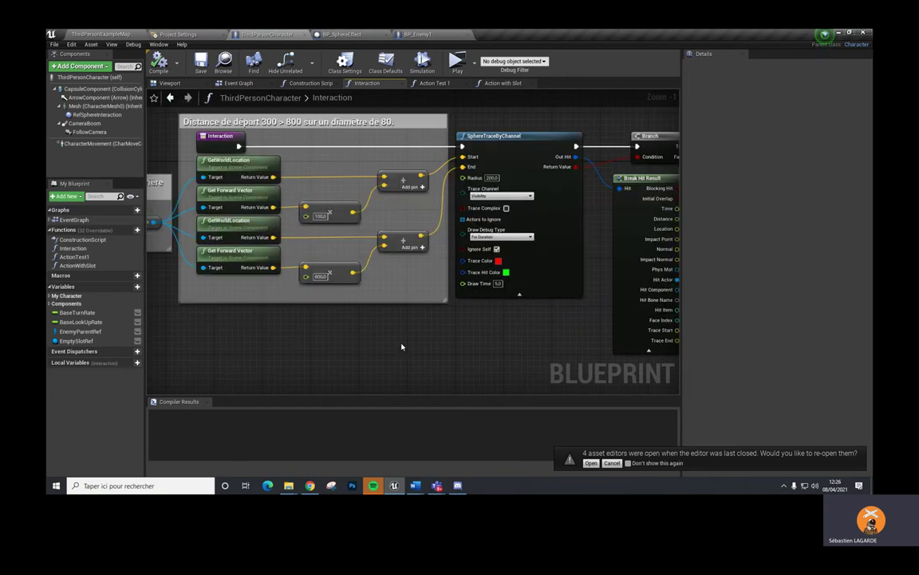
{"action": "scroll", "coordinate": [401, 347], "scroll_direction": "down", "scroll_amount": 2}
- Follow TargetInWorld into Interaction, past the Branch, Cast and Print String nodes, into Action Test 1
{"action": "left_click", "coordinate": [241, 85]}
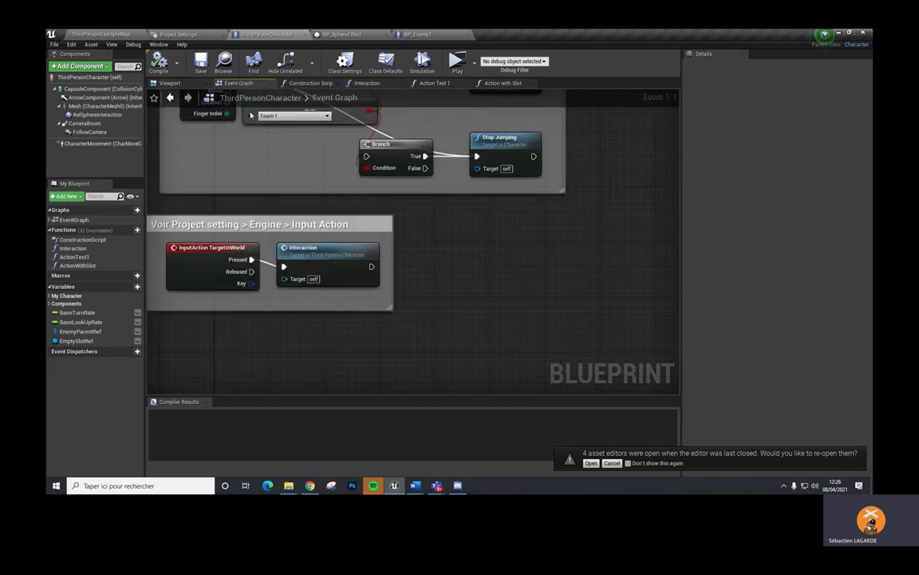
{"action": "right_click_drag", "start_coordinate": [225, 304], "coordinate": [339, 311]}
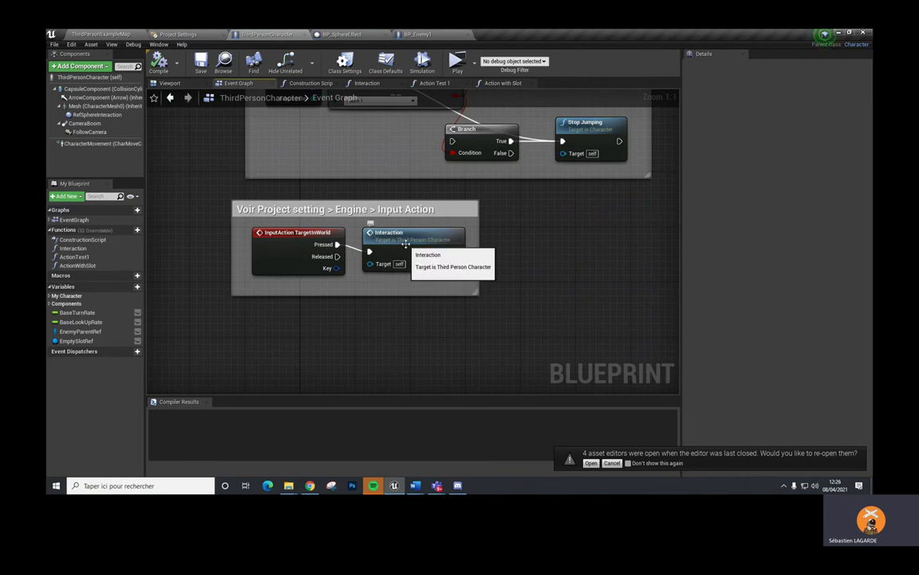
{"action": "double_click", "coordinate": [399, 249]}
{"action": "right_click_drag", "start_coordinate": [363, 326], "coordinate": [296, 296]}
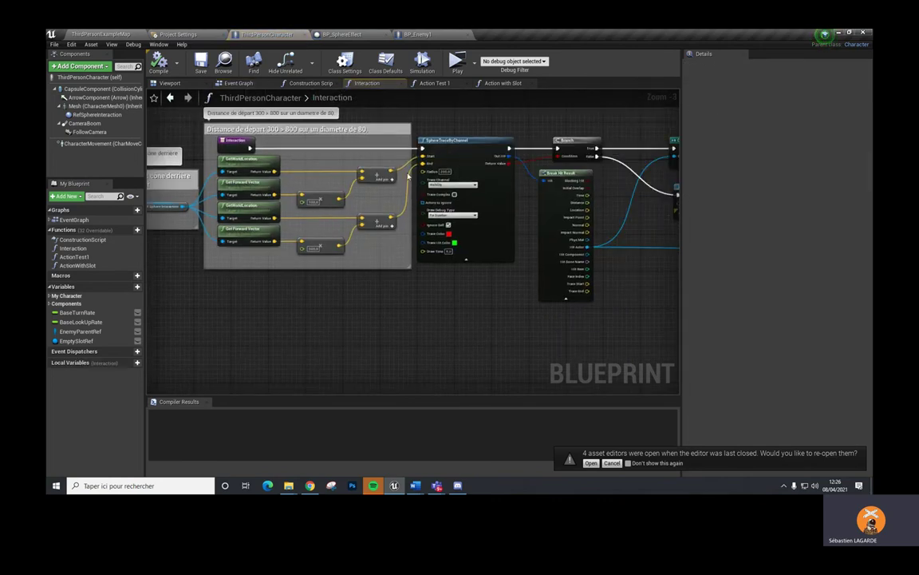
{"action": "right_click_drag", "start_coordinate": [495, 308], "coordinate": [300, 306]}
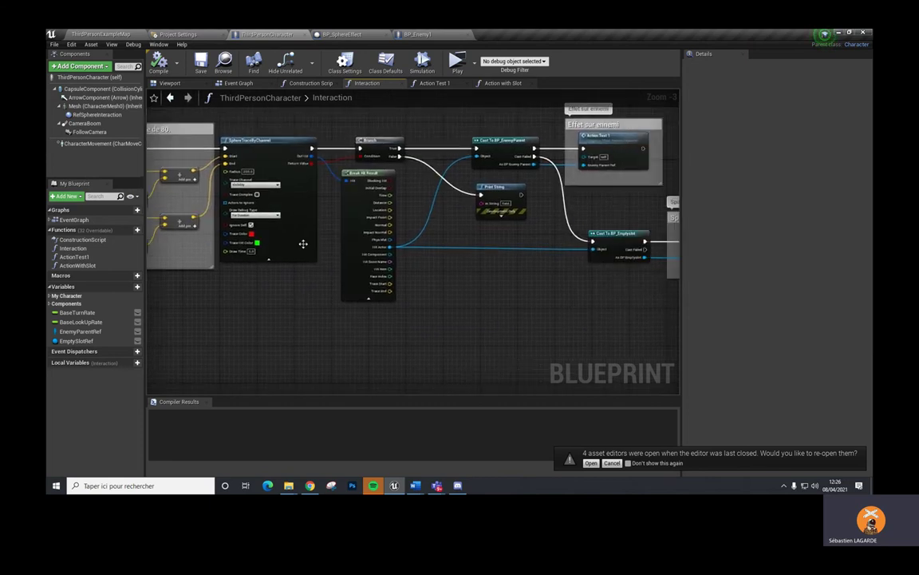
{"action": "scroll", "coordinate": [319, 236], "scroll_direction": "up", "scroll_amount": 3}
{"action": "scroll", "coordinate": [318, 235], "scroll_direction": "down", "scroll_amount": 1}
{"action": "right_click_drag", "start_coordinate": [318, 235], "coordinate": [235, 244]}
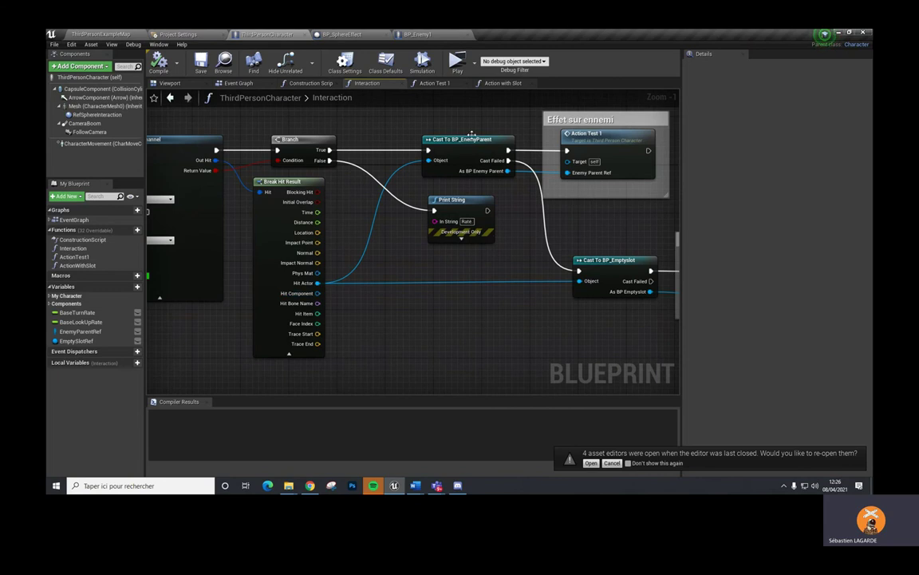
{"action": "right_click_drag", "start_coordinate": [487, 152], "coordinate": [363, 154]}
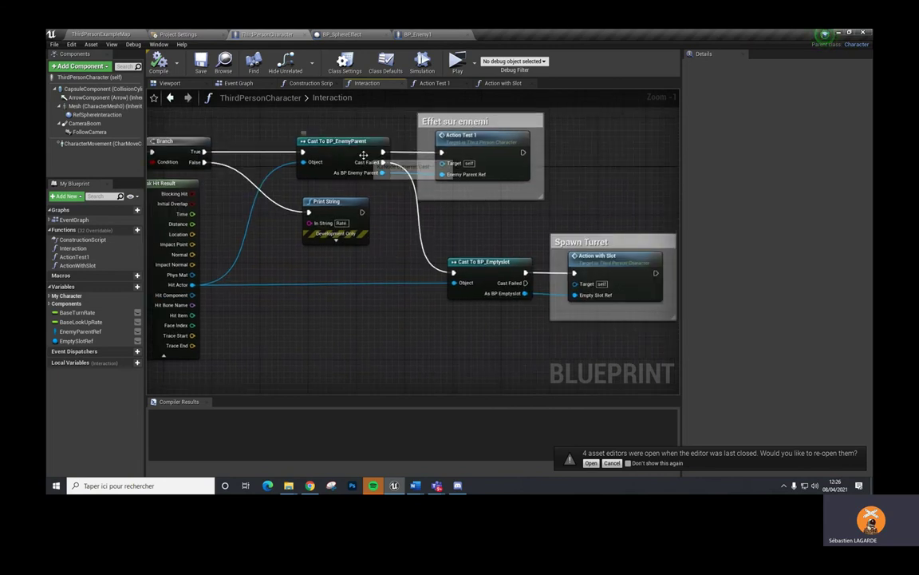
{"action": "double_click", "coordinate": [489, 142]}
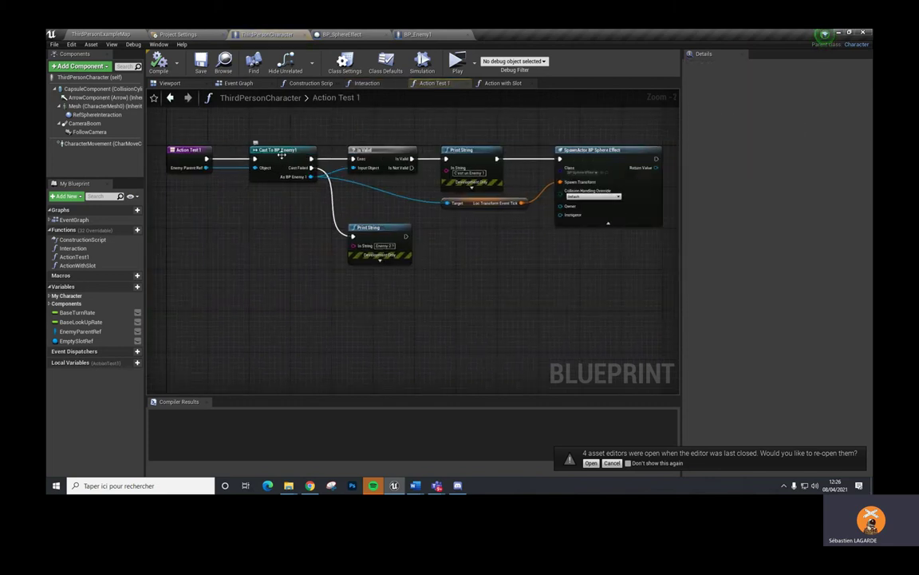
{"action": "right_click_drag", "start_coordinate": [304, 227], "coordinate": [196, 232]}
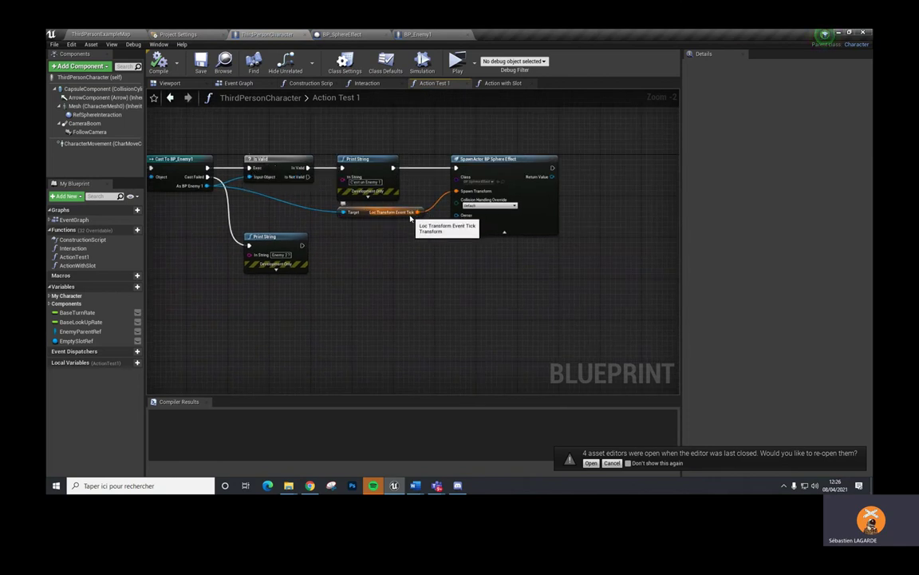
{"action": "scroll", "coordinate": [468, 192], "scroll_direction": "up", "scroll_amount": 2}
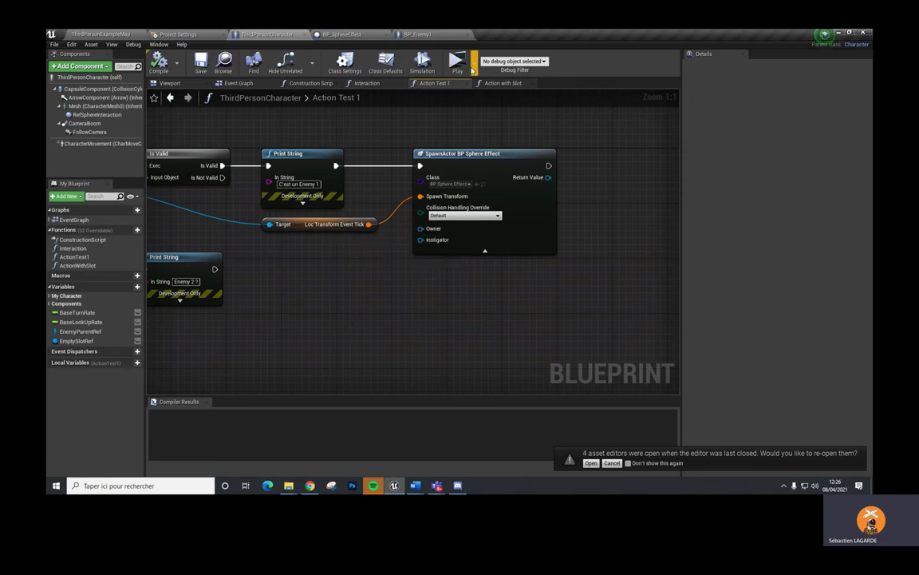
- Play-test ThirdPersonExampleMap, running the character among enemies to spawn glowing sphere effects, then stop the session
{"action": "left_click", "coordinate": [458, 69]}
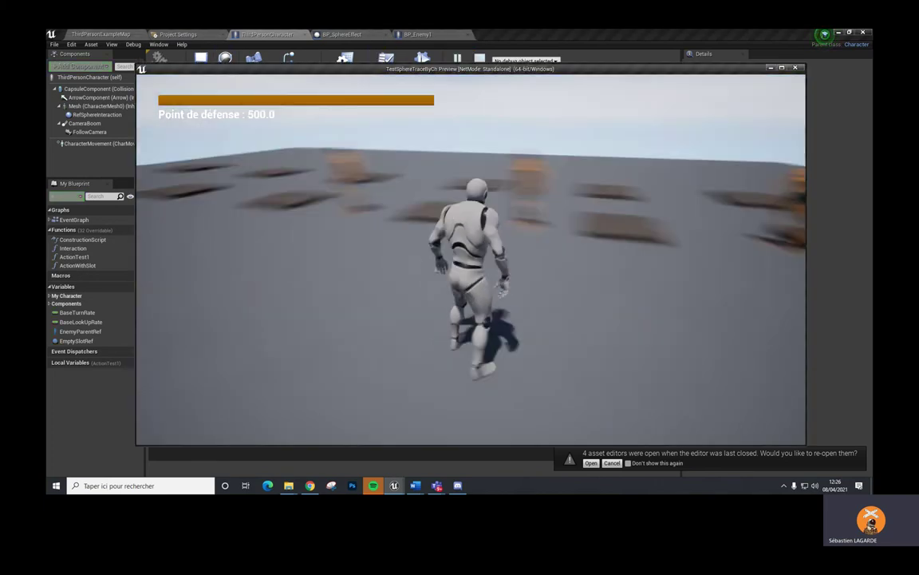
{"action": "key", "text": "w"}
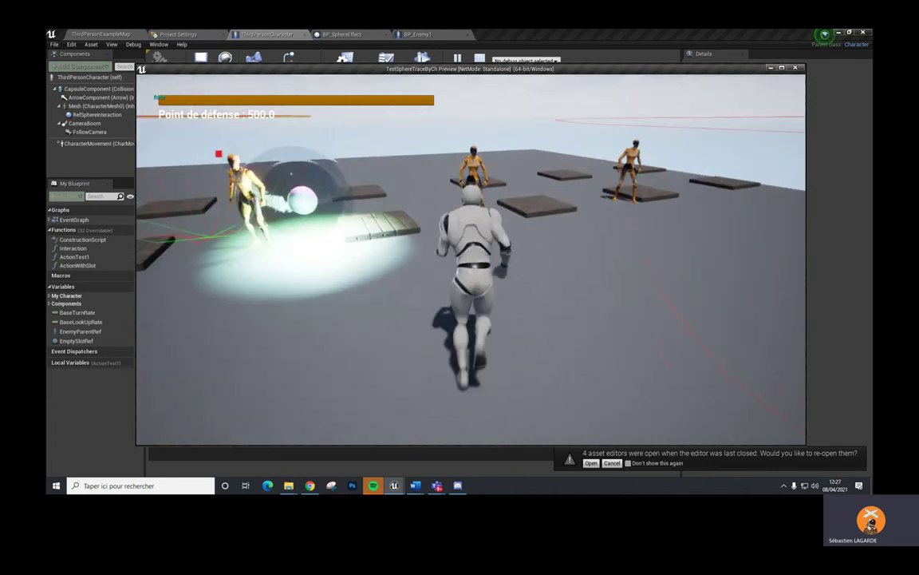
{"action": "key", "text": "a"}
{"action": "key", "text": "w"}
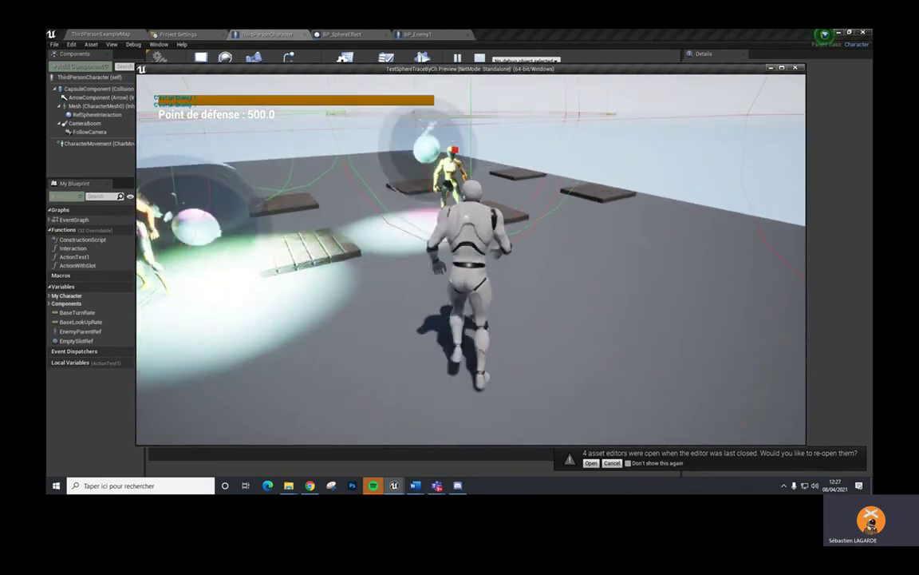
{"action": "key", "text": "w"}
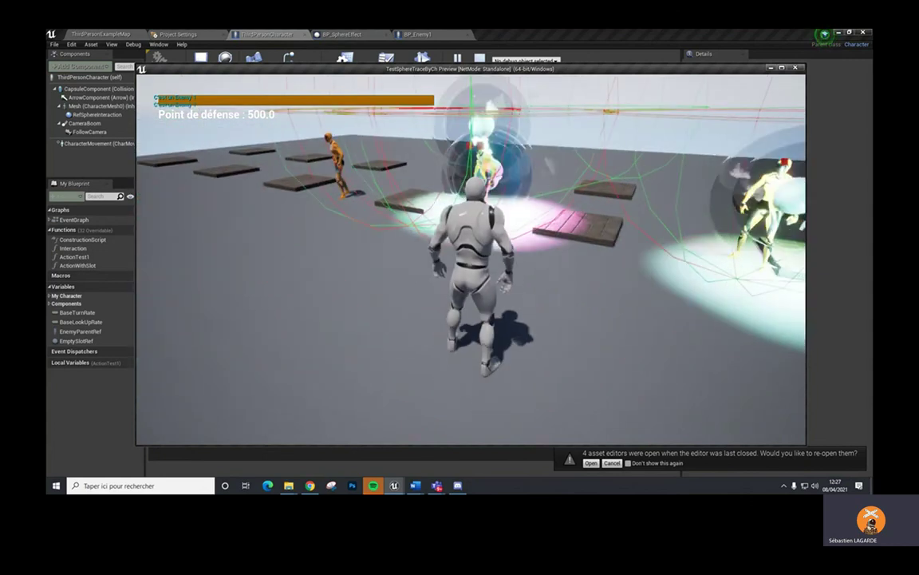
{"action": "key", "text": "w"}
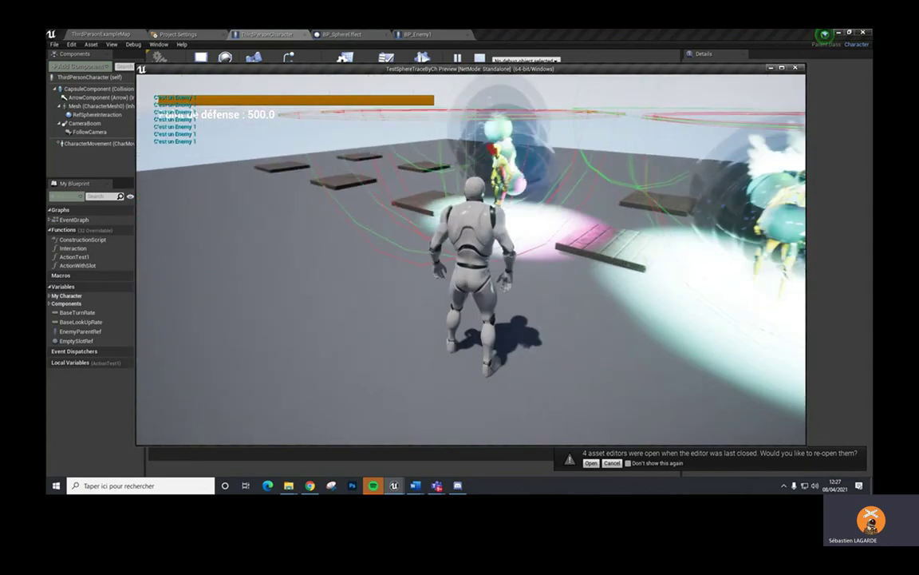
{"action": "key", "text": "w"}
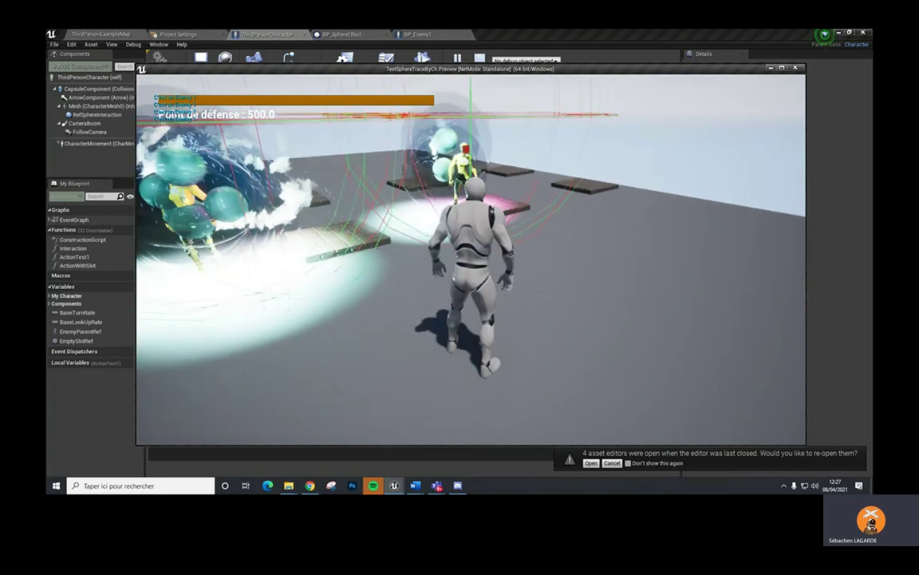
{"action": "key", "text": "w"}
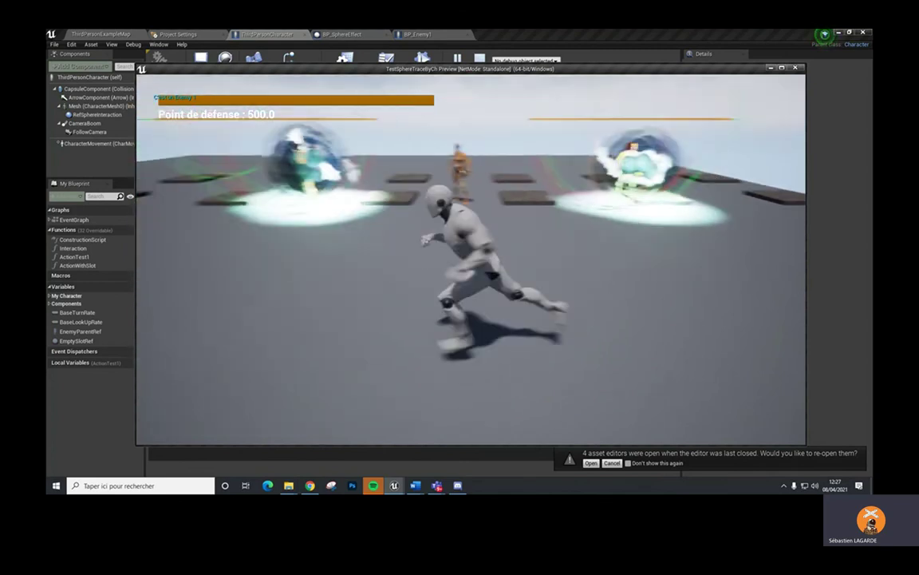
{"action": "key", "text": "w"}
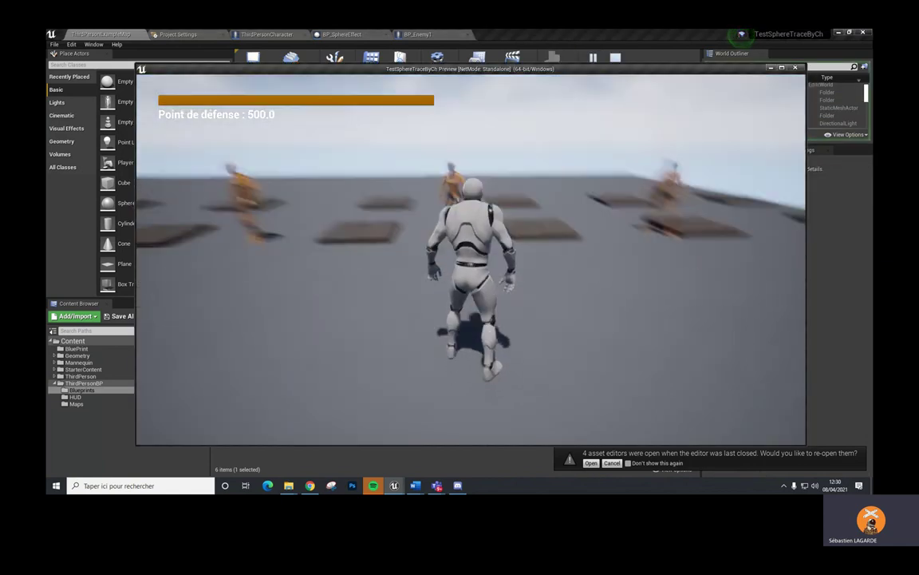
{"action": "key", "text": "w"}
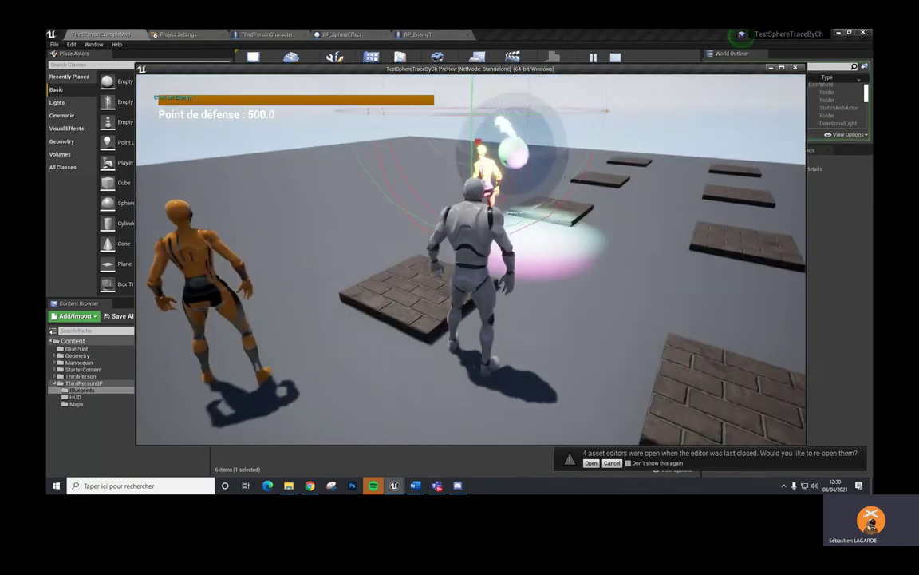
{"action": "key", "text": "w"}
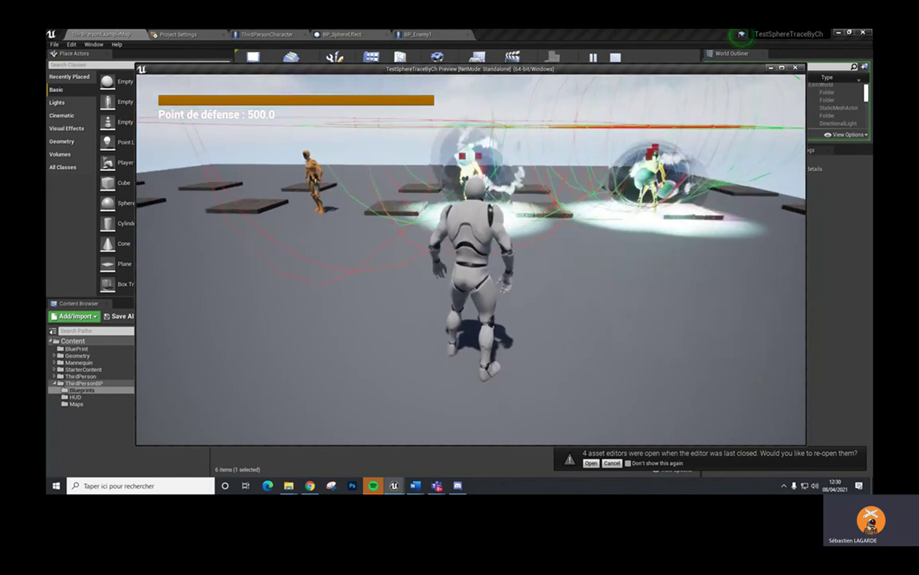
{"action": "key", "text": "Escape"}
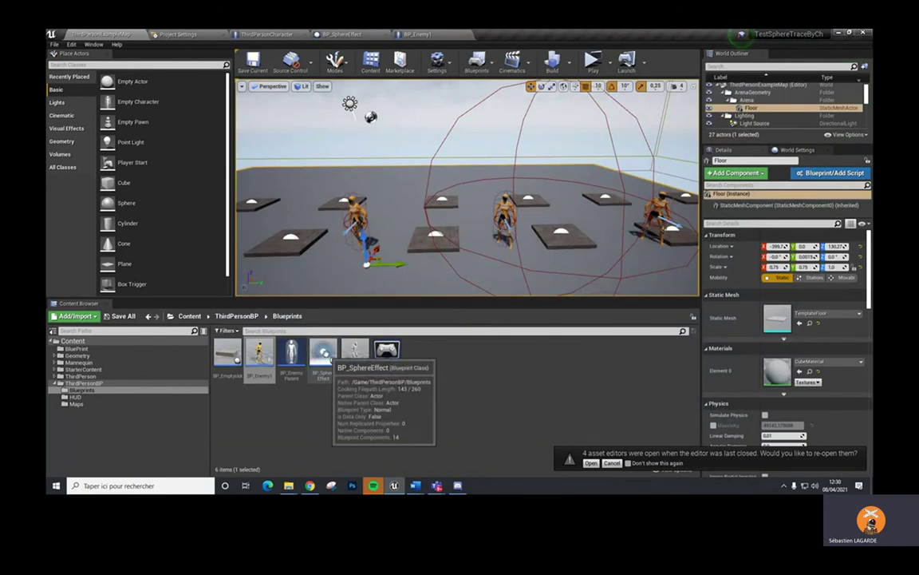
- Reopen BP_SphereEffect's Event Graph and nudge the TimeEffectAndDestroy event slightly left
{"action": "double_click", "coordinate": [324, 352]}
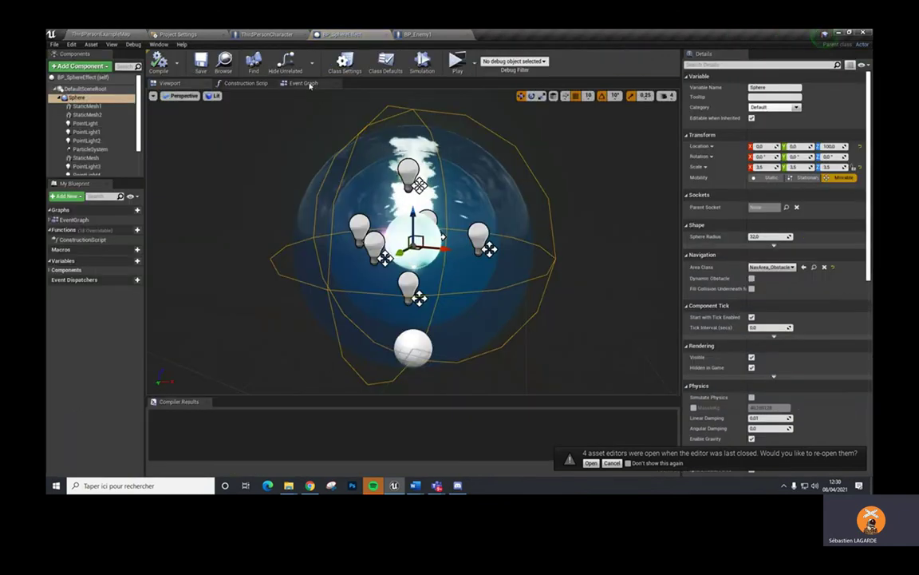
{"action": "left_click", "coordinate": [304, 83]}
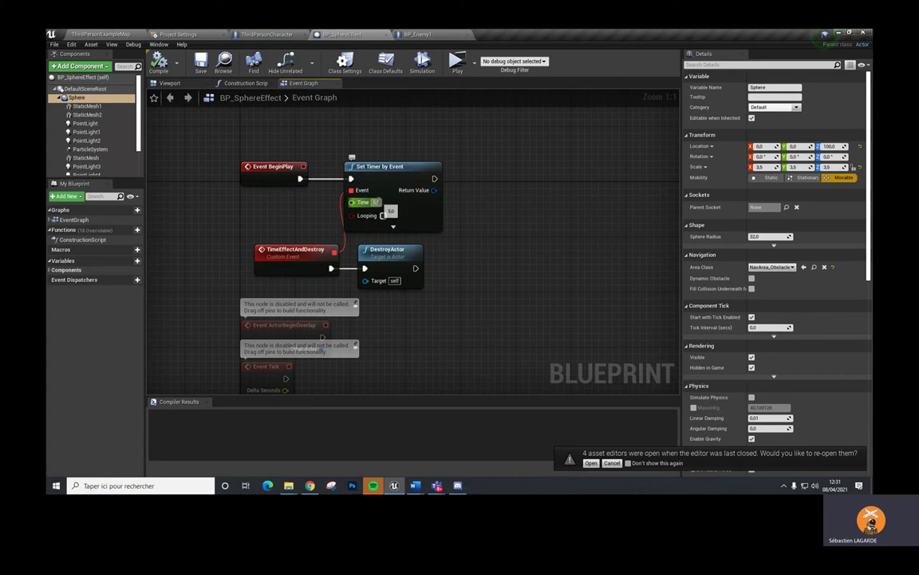
{"action": "left_click_drag", "start_coordinate": [319, 256], "coordinate": [289, 255]}
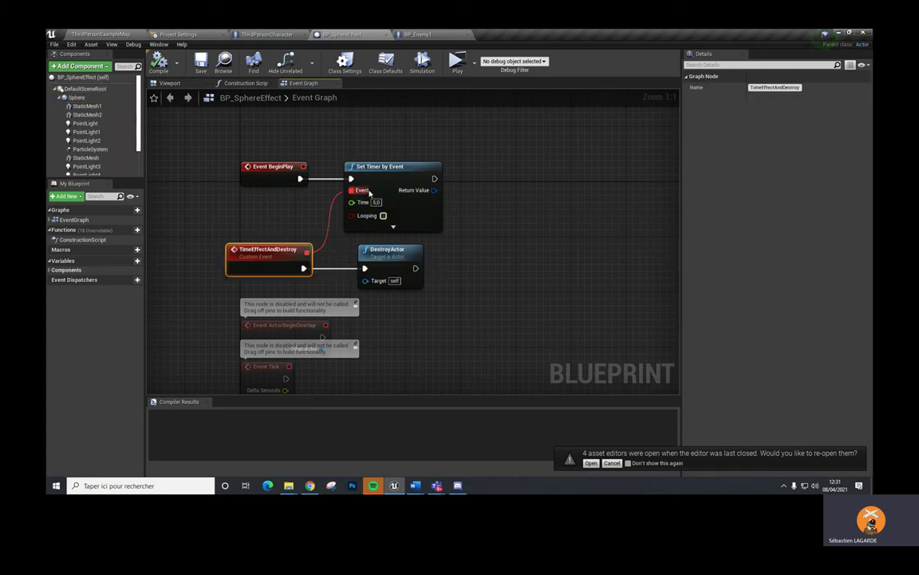